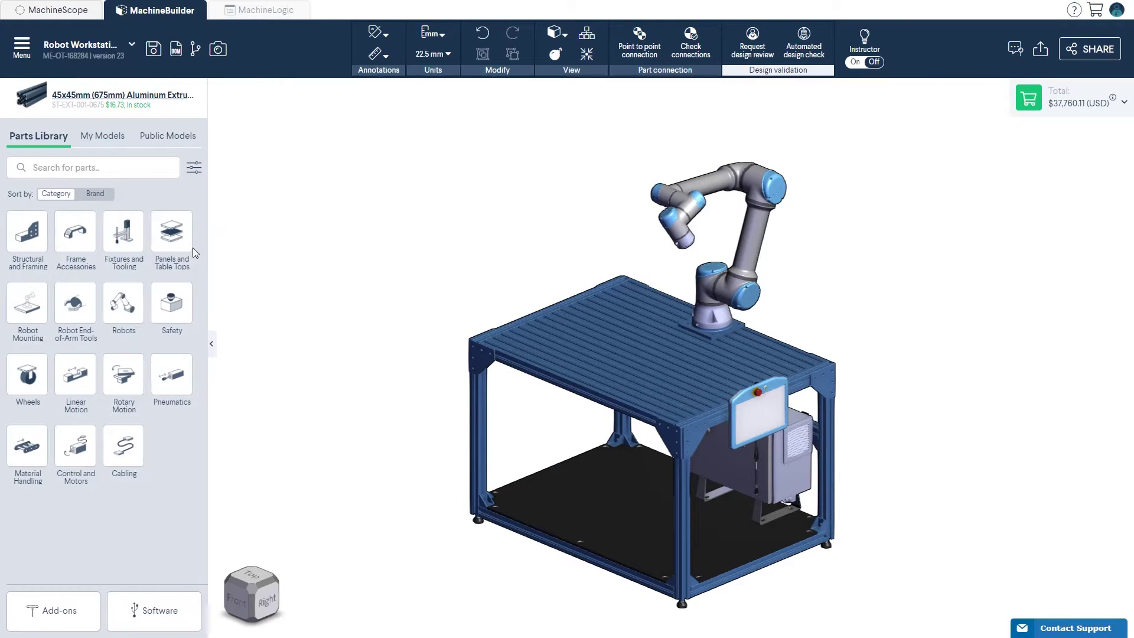
click(22, 46)
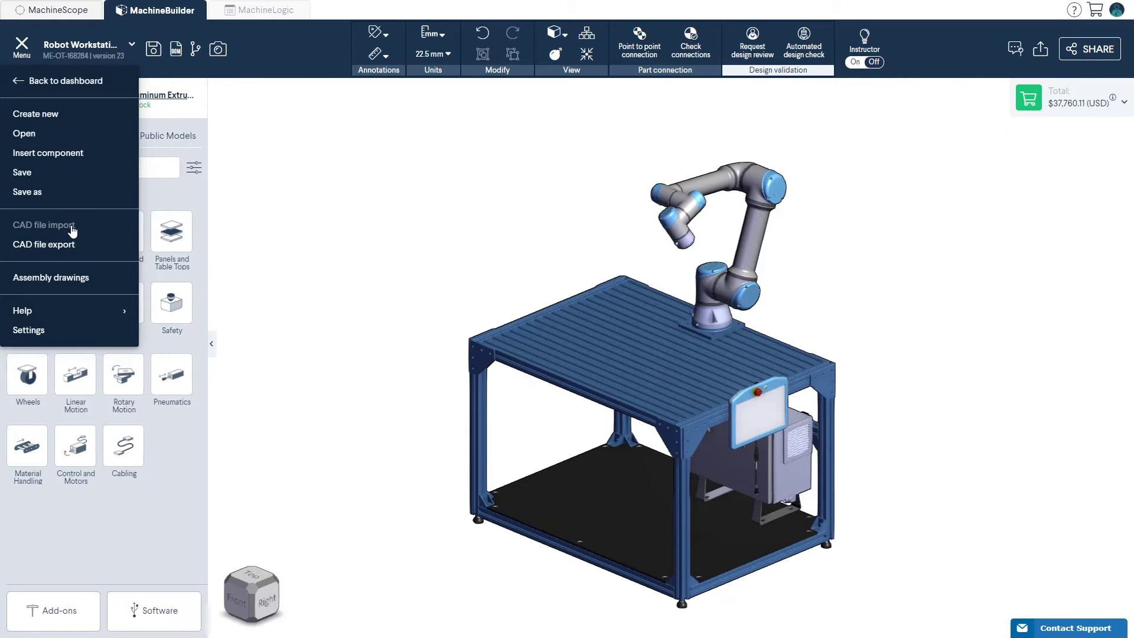
click(236, 203)
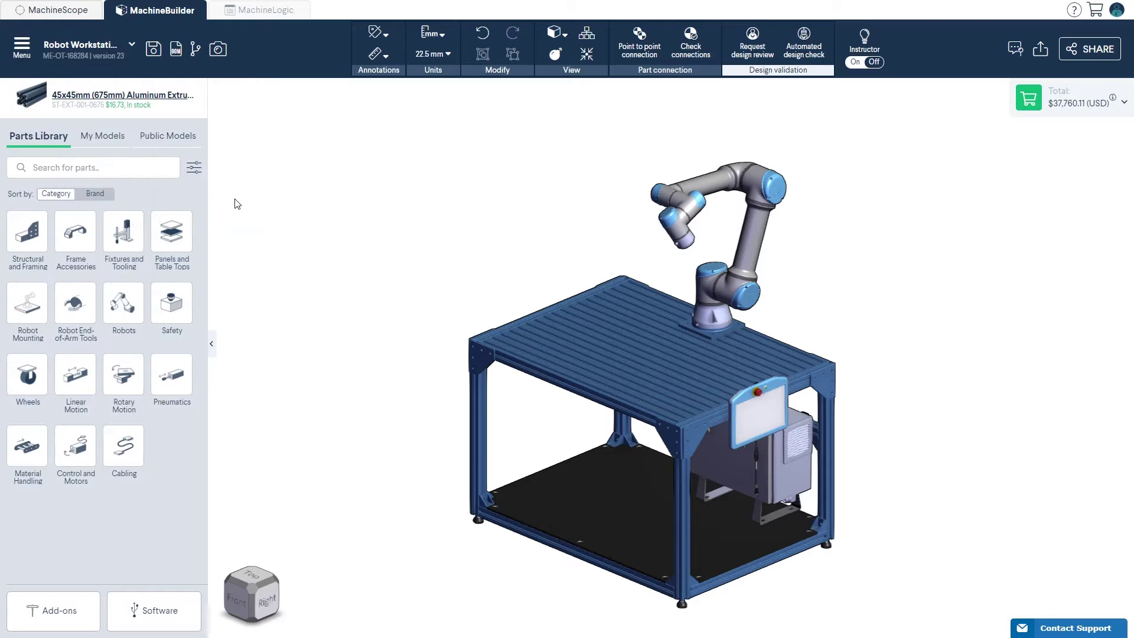
Step: Load the CAD file Custom Mounting Plate.STEP from Downloads into the Part Importer for own models
click(112, 139)
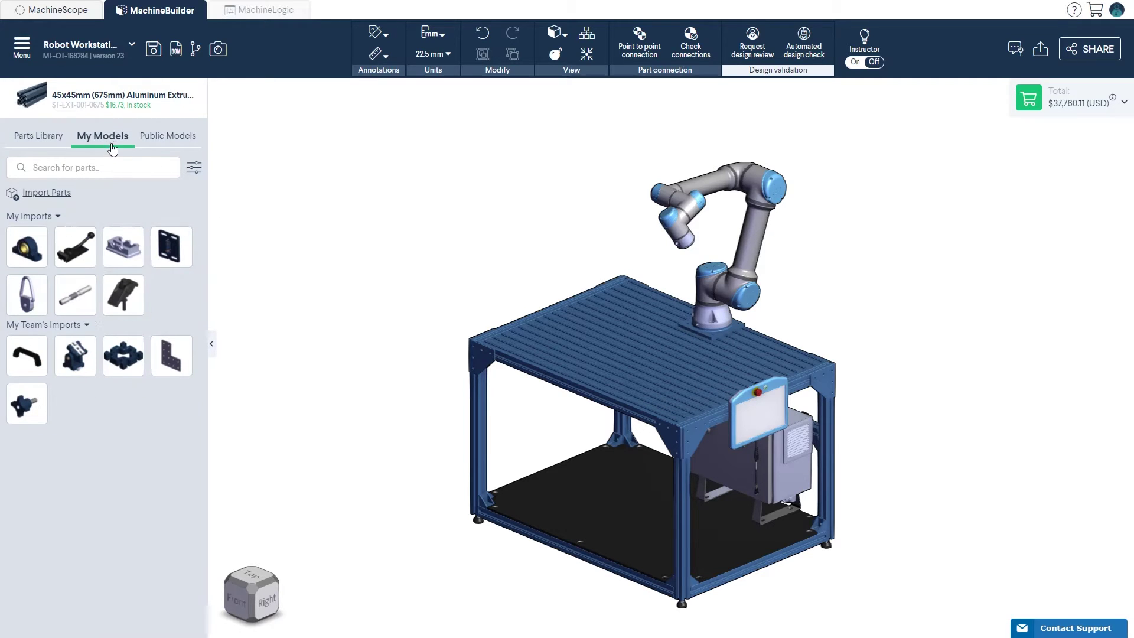
click(65, 200)
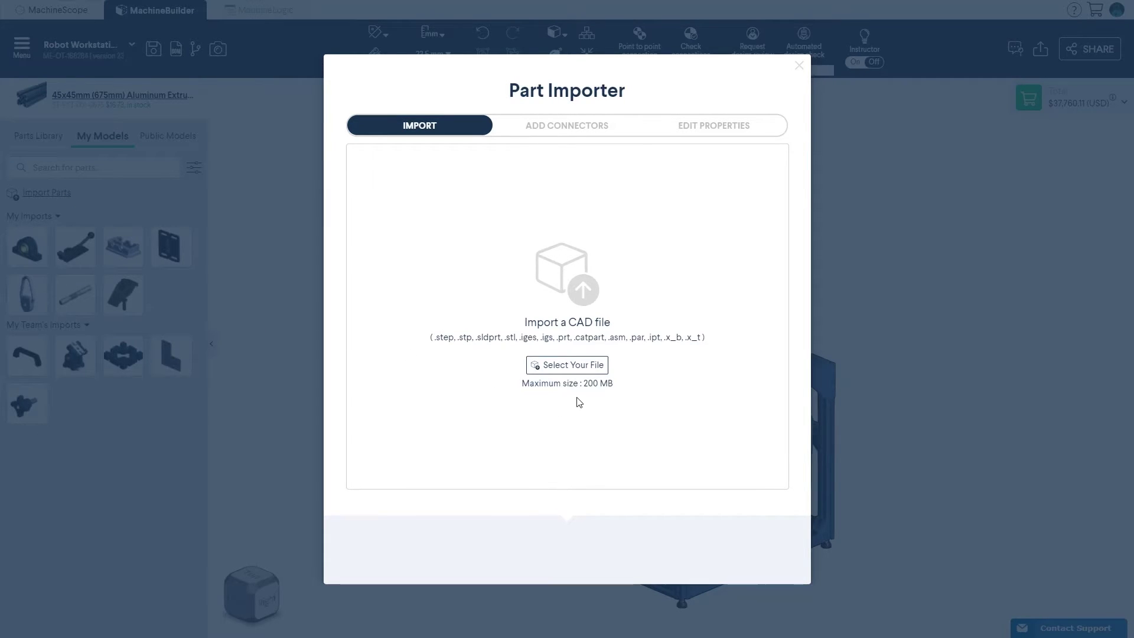
click(577, 371)
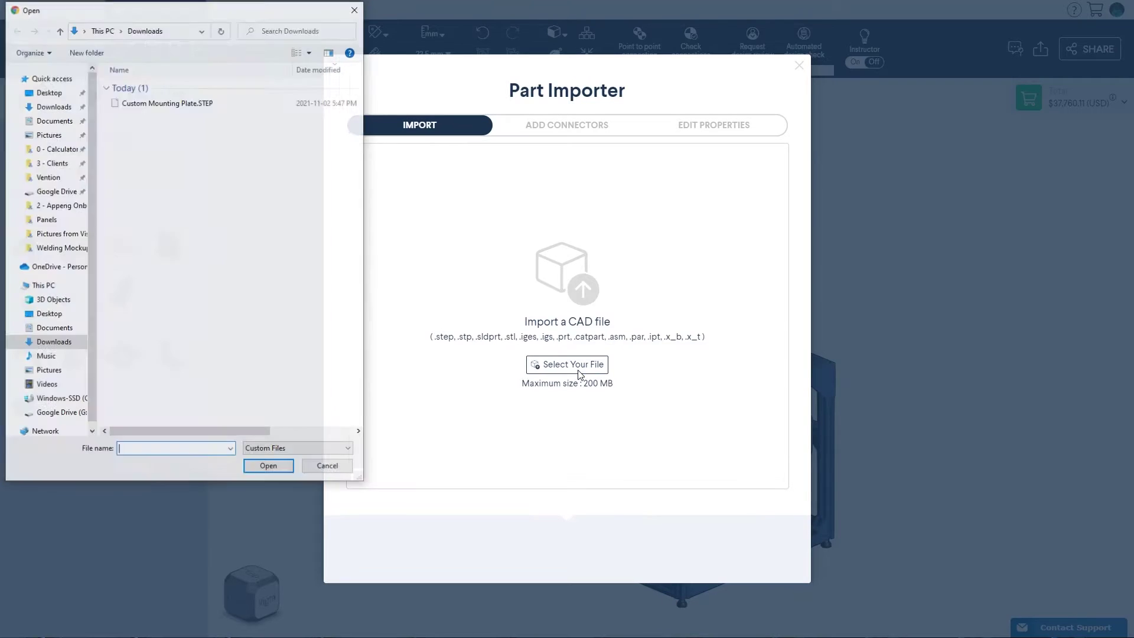
double_click(166, 105)
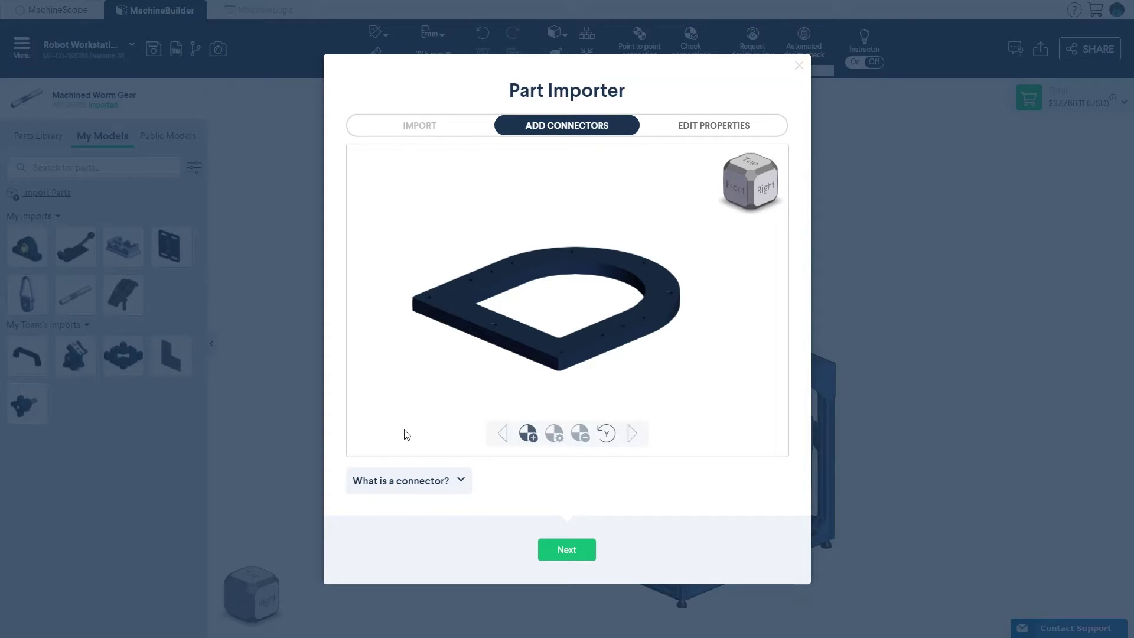
Step: Read the importer's explanation of what a connector is
click(462, 481)
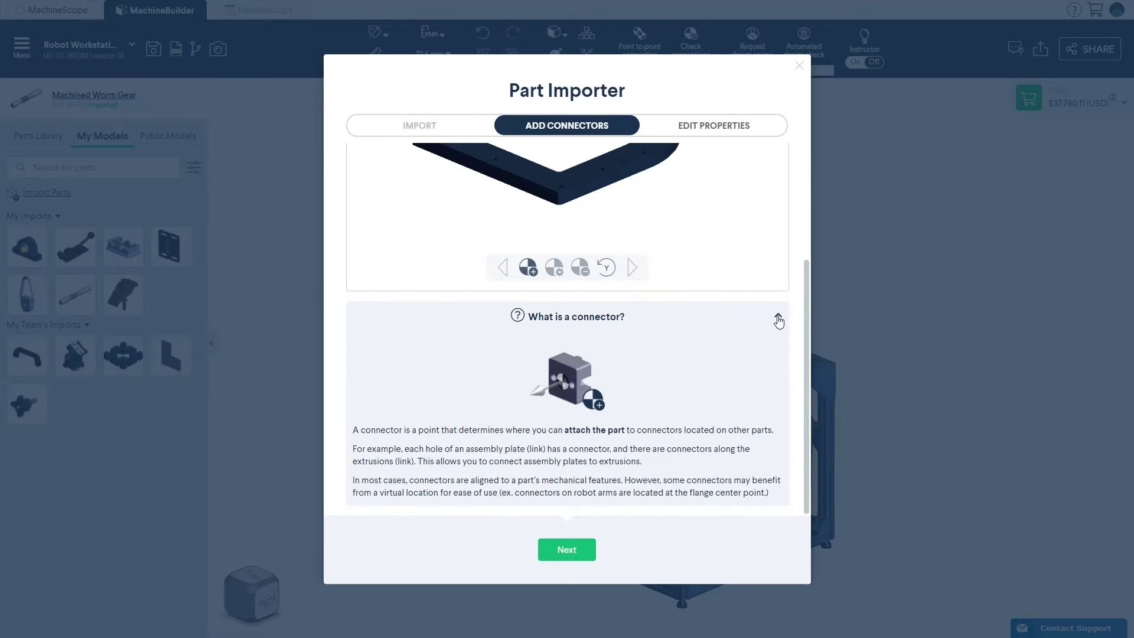
click(779, 321)
Step: Add a connector at a hole of the mounting plate and continue to the part's properties
drag(580, 352, 583, 164)
click(528, 433)
scroll(498, 271, up, 8)
click(505, 277)
scroll(516, 276, down, 8)
drag(516, 276, 596, 275)
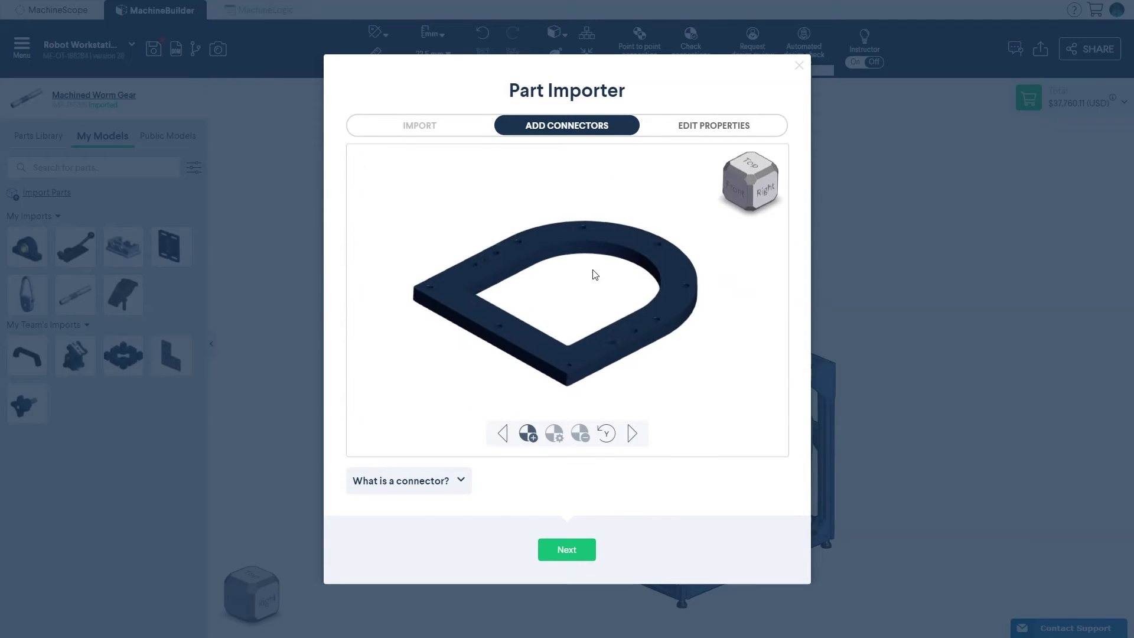
click(576, 560)
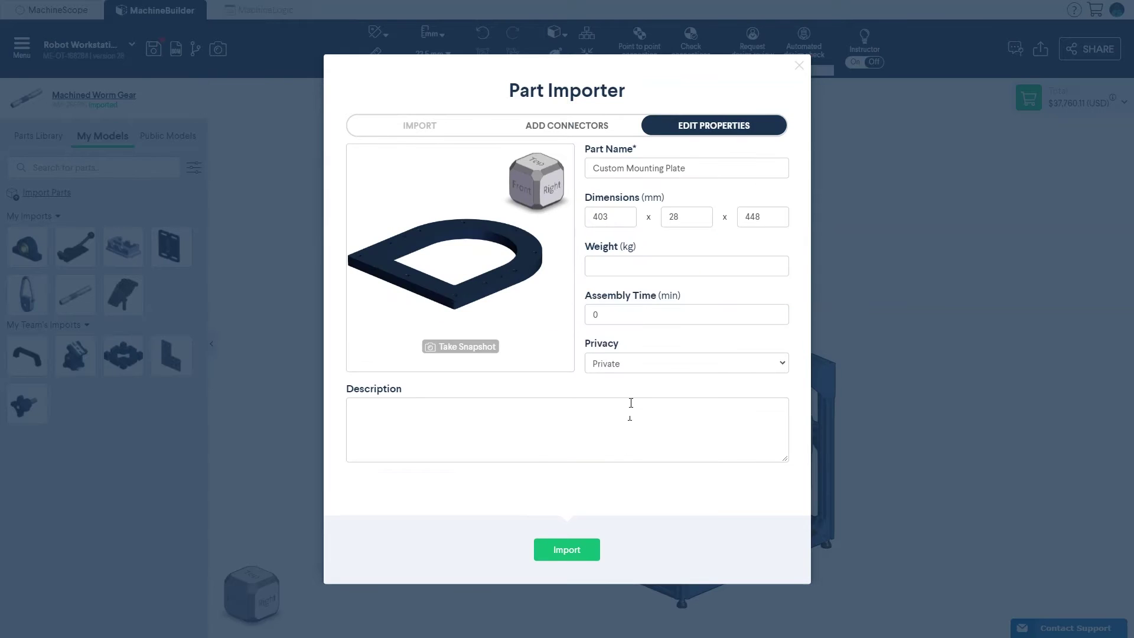
Step: Name the part Custom Robot Mounting Plate, with a weight of 2.5 kg and an assembly time of 15 min
click(628, 169)
text(Robot)
click(622, 260)
text(2.5)
double_click(593, 315)
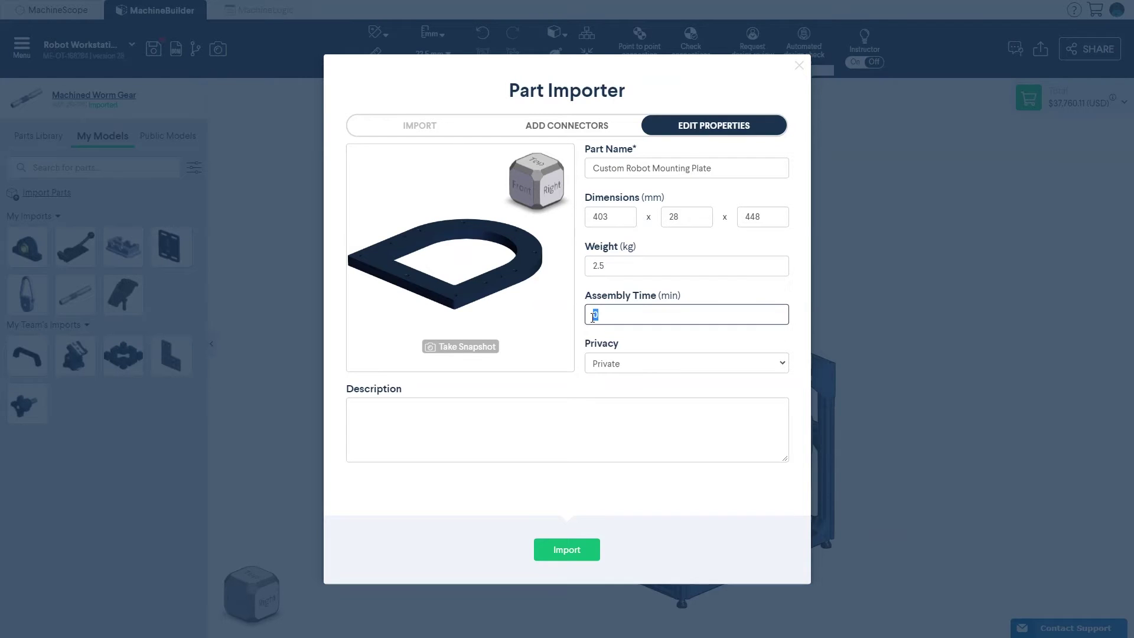
text(15)
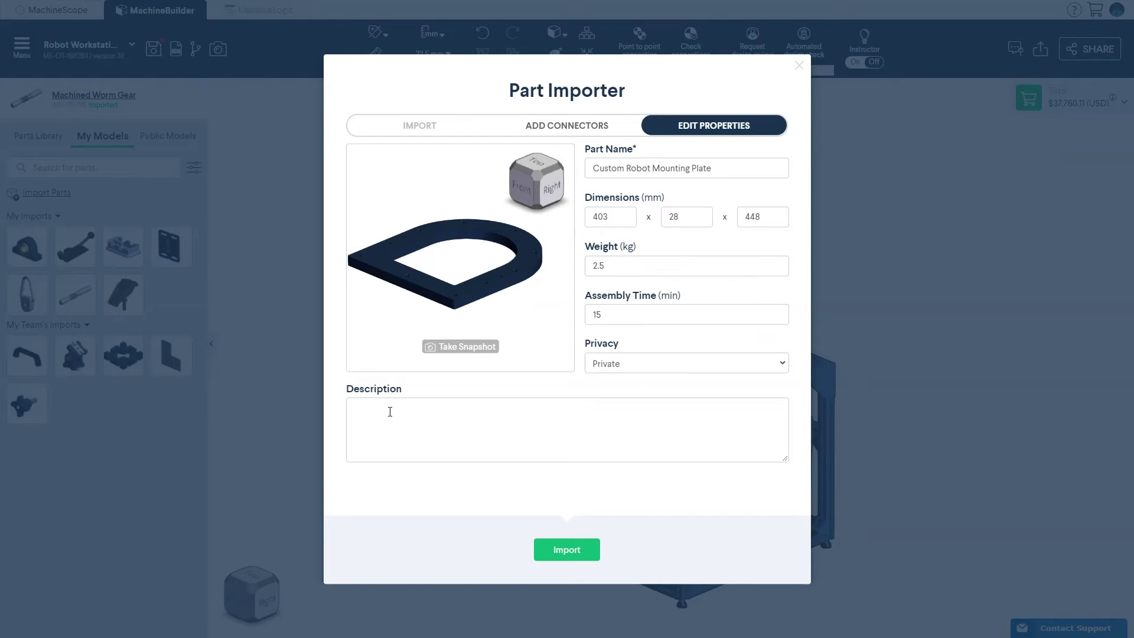
Step: Enter the description "XYZ Robot Mounting Plate" and choose Private as the part's privacy
click(388, 410)
text(XYZ Rob)
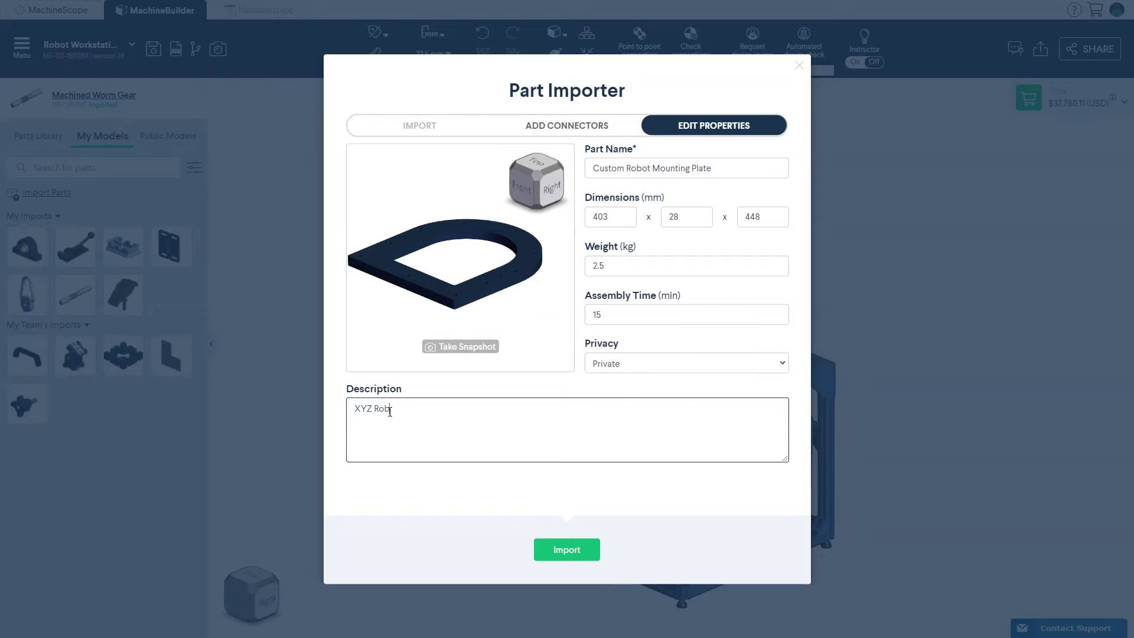
text(ot Mounting Plate)
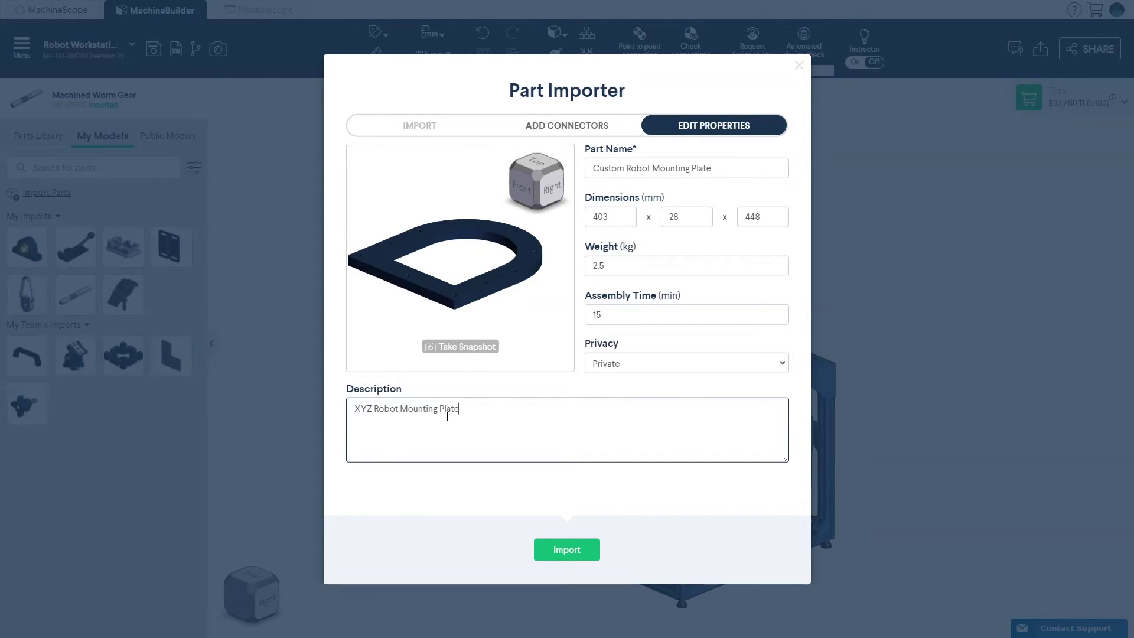
click(781, 364)
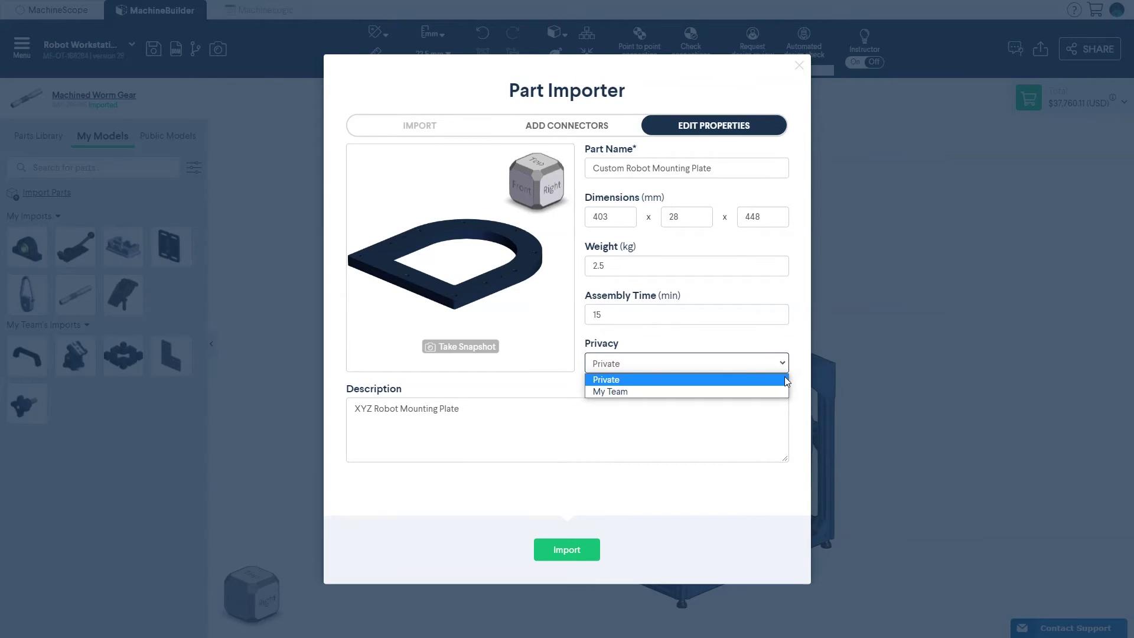
click(785, 378)
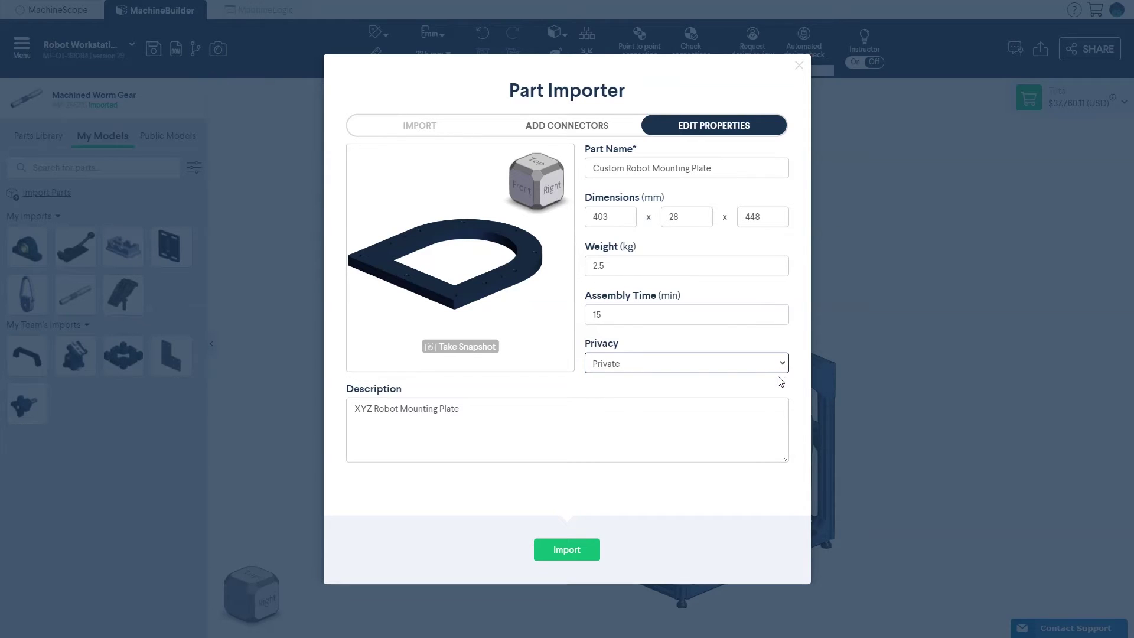
Step: Center the plate in the preview, take its snapshot and import the part
click(557, 329)
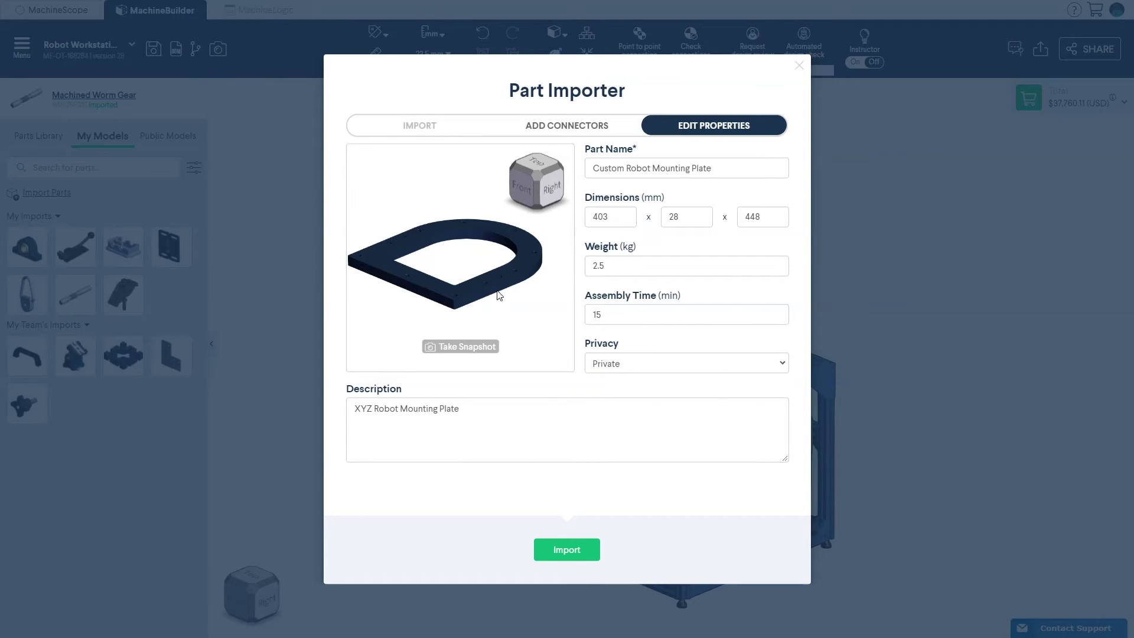
right_drag(466, 268, 478, 275)
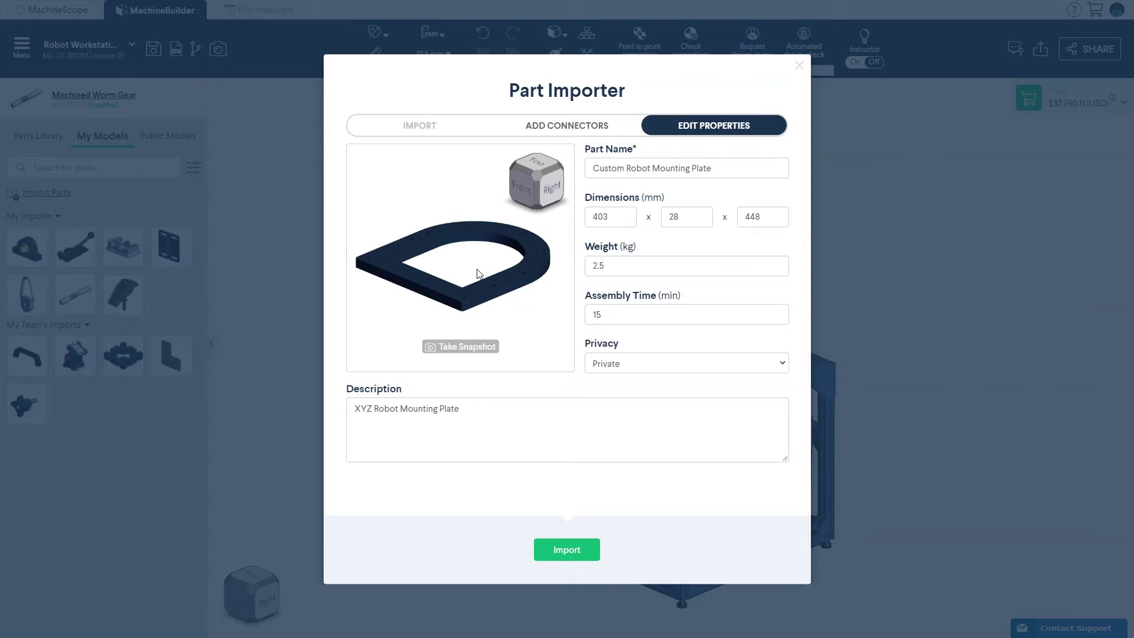
click(467, 346)
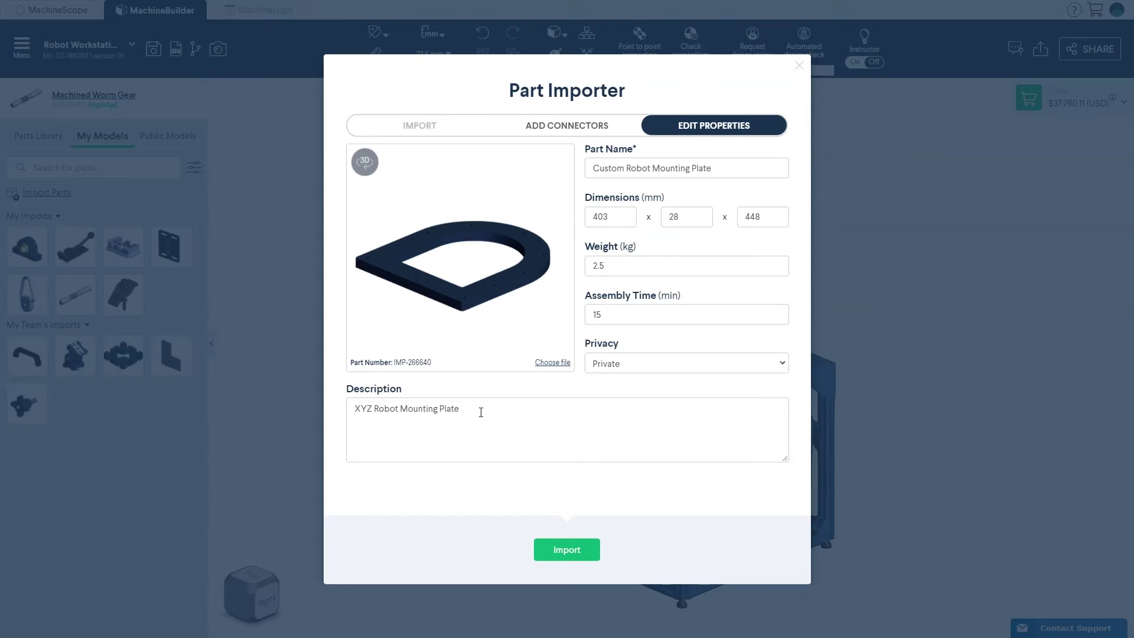
click(575, 561)
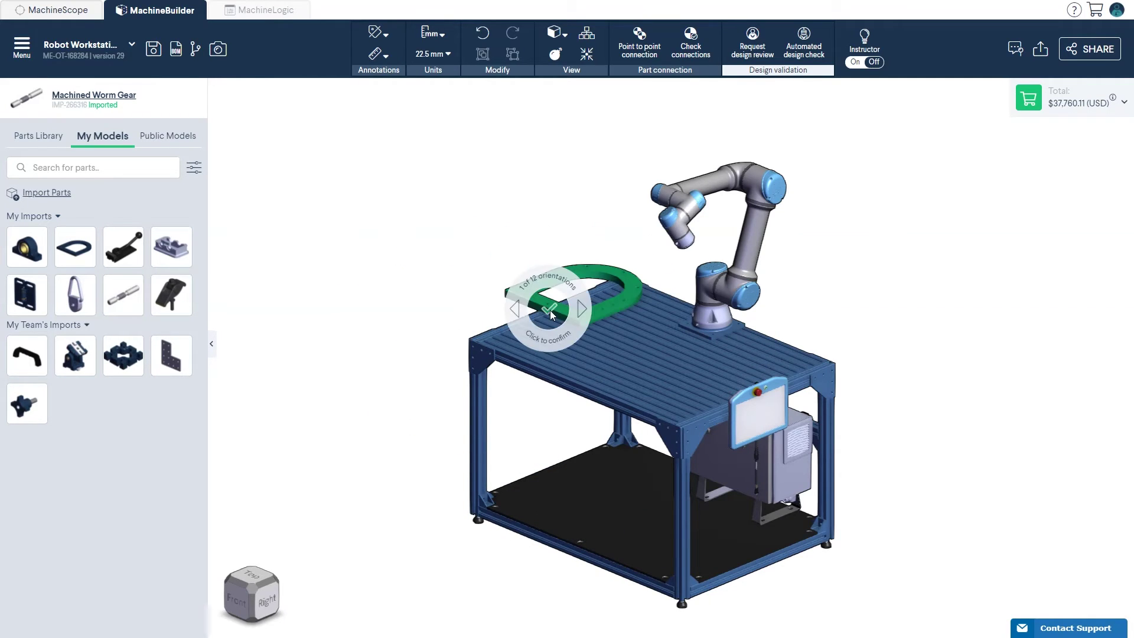
Step: Place the imported mounting plate on the tabletop using orientation 2 of 12
click(582, 308)
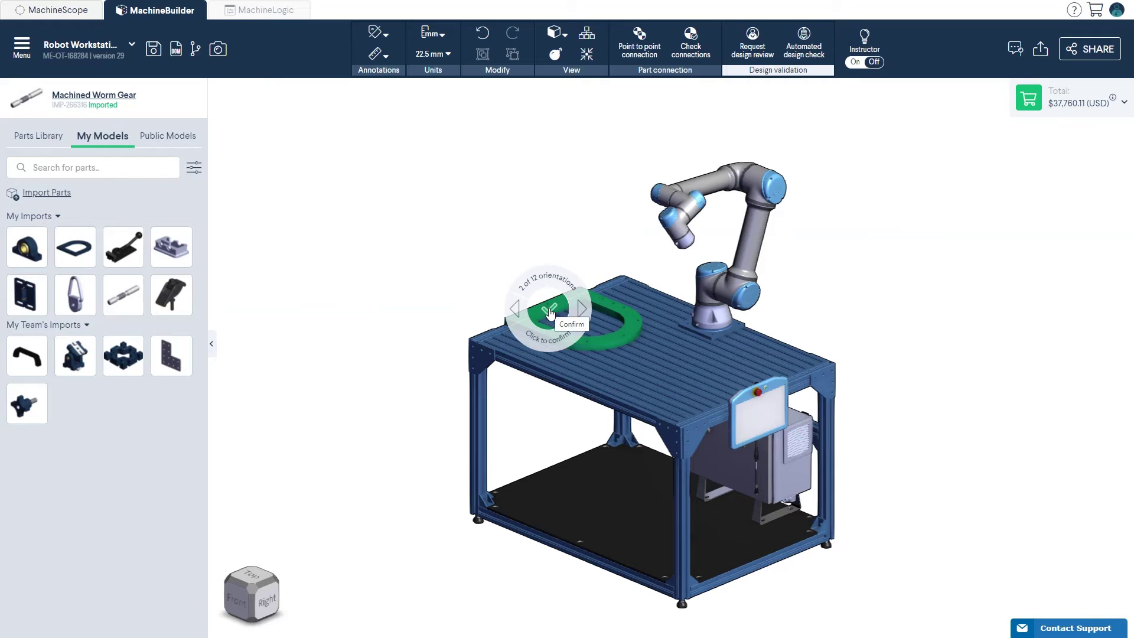
click(548, 311)
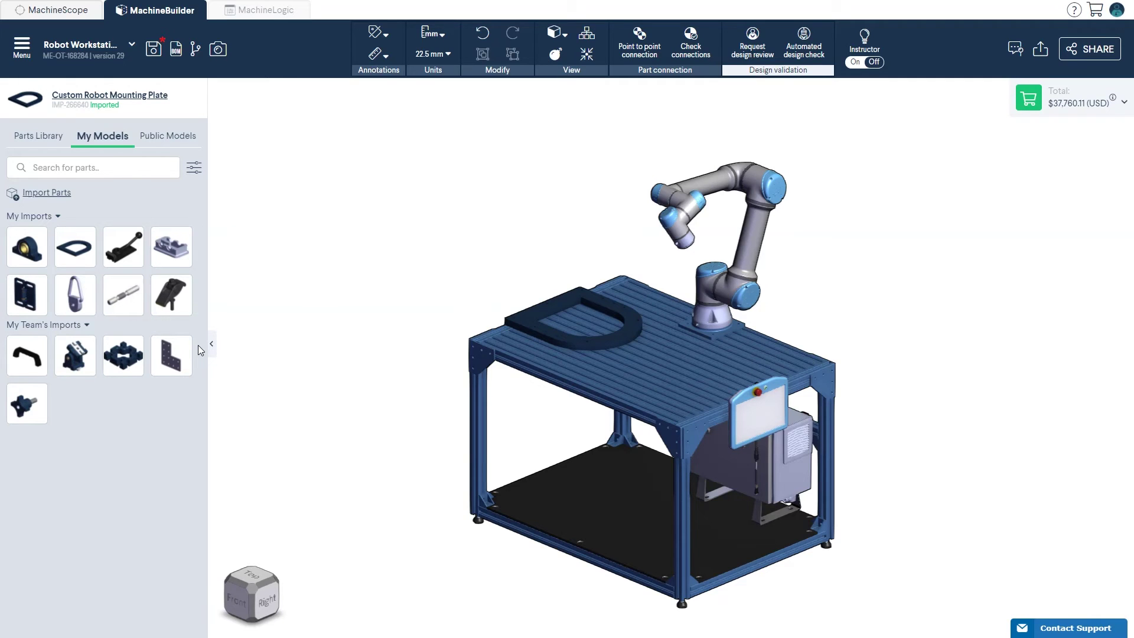
Step: Insert a second Custom Robot Mounting Plate in the free space beside the workstation table
click(79, 249)
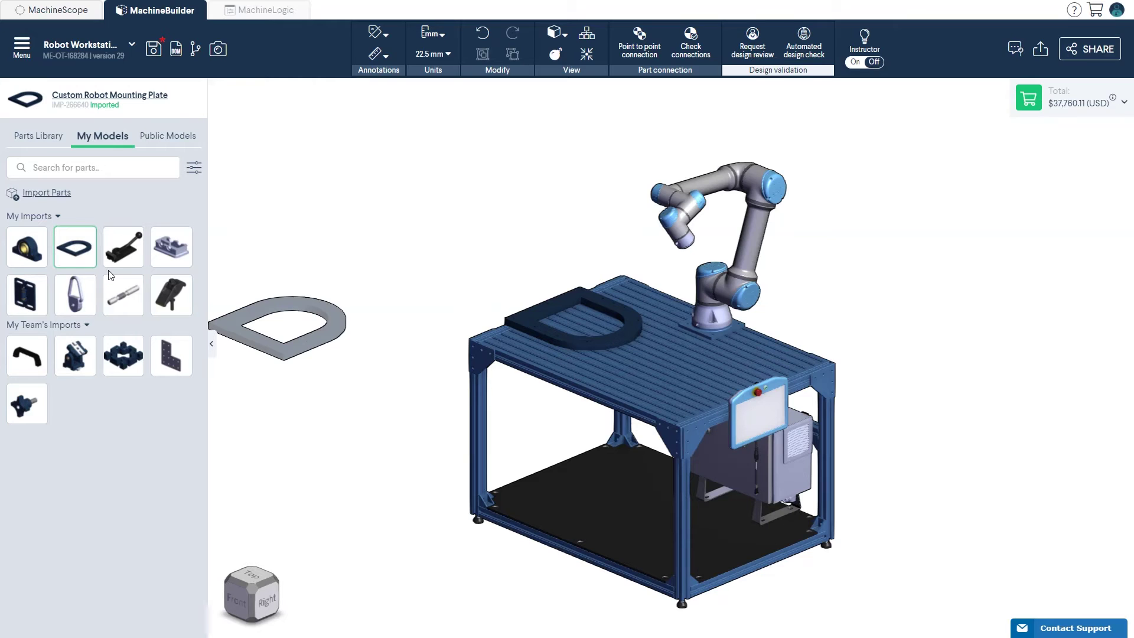
drag(110, 275, 365, 229)
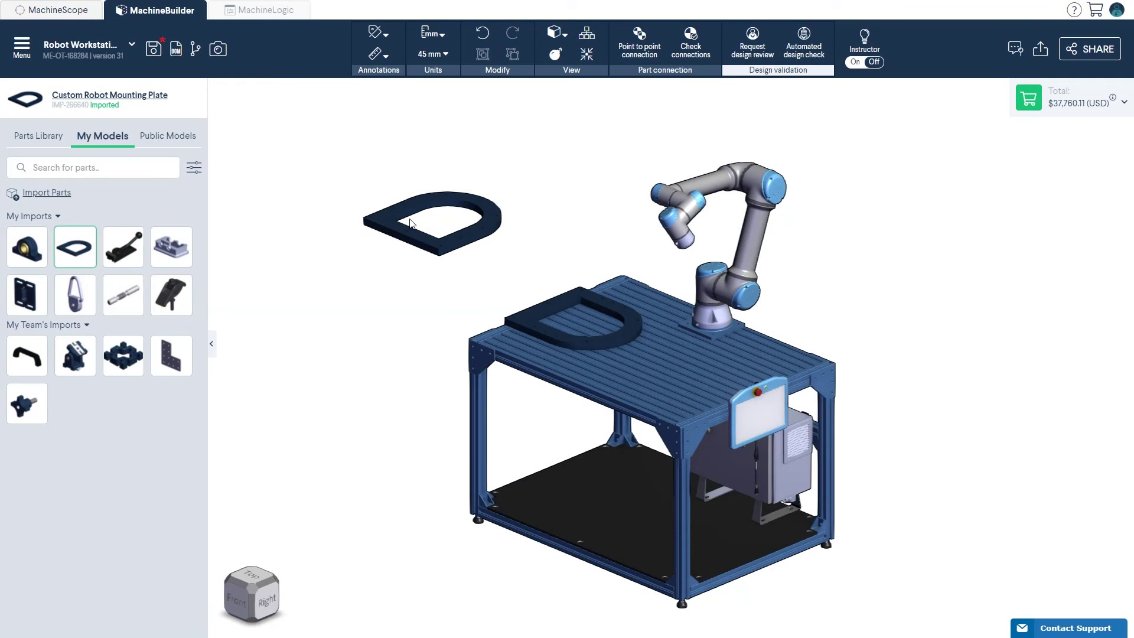
Step: Add a connector to the small hole in the curved section of the free-standing mounting plate
scroll(415, 214, up, 5)
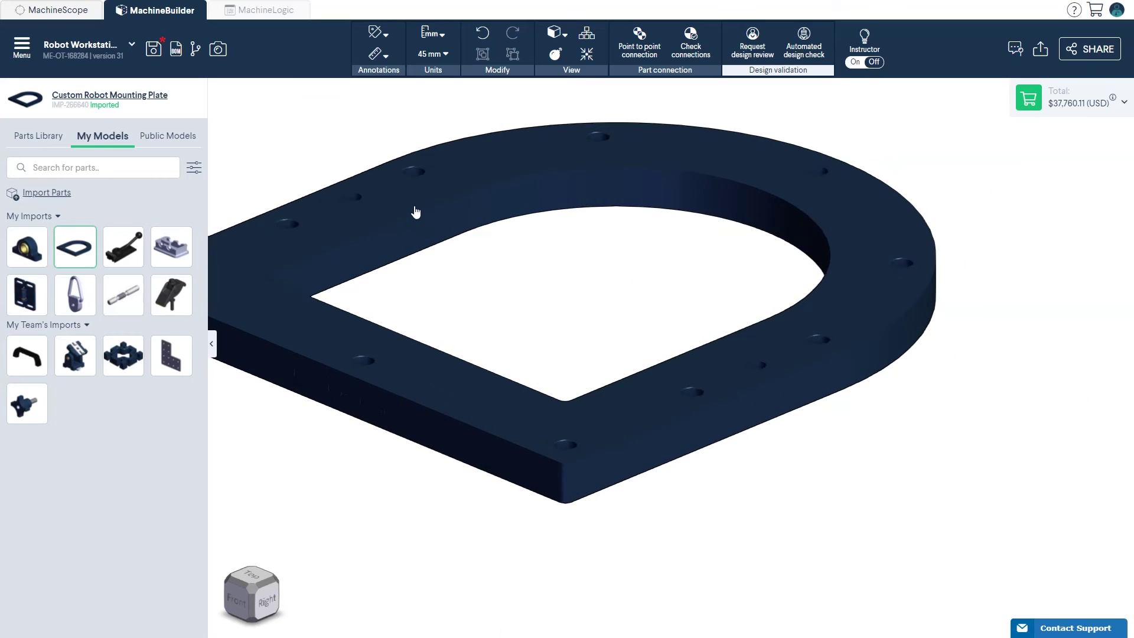
drag(416, 211, 537, 258)
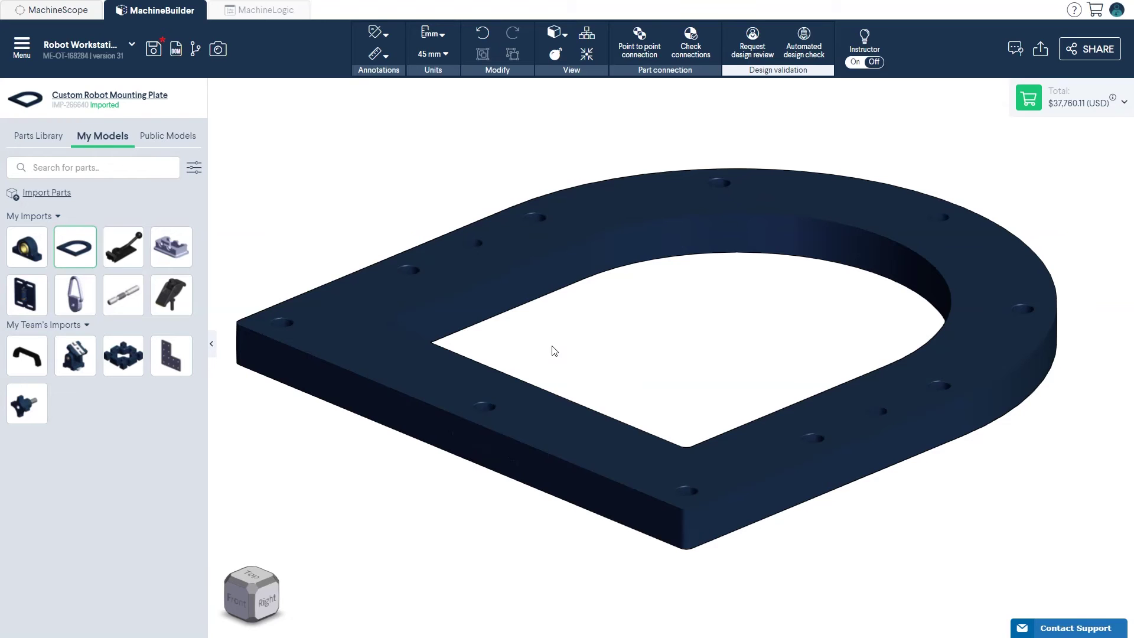
click(542, 412)
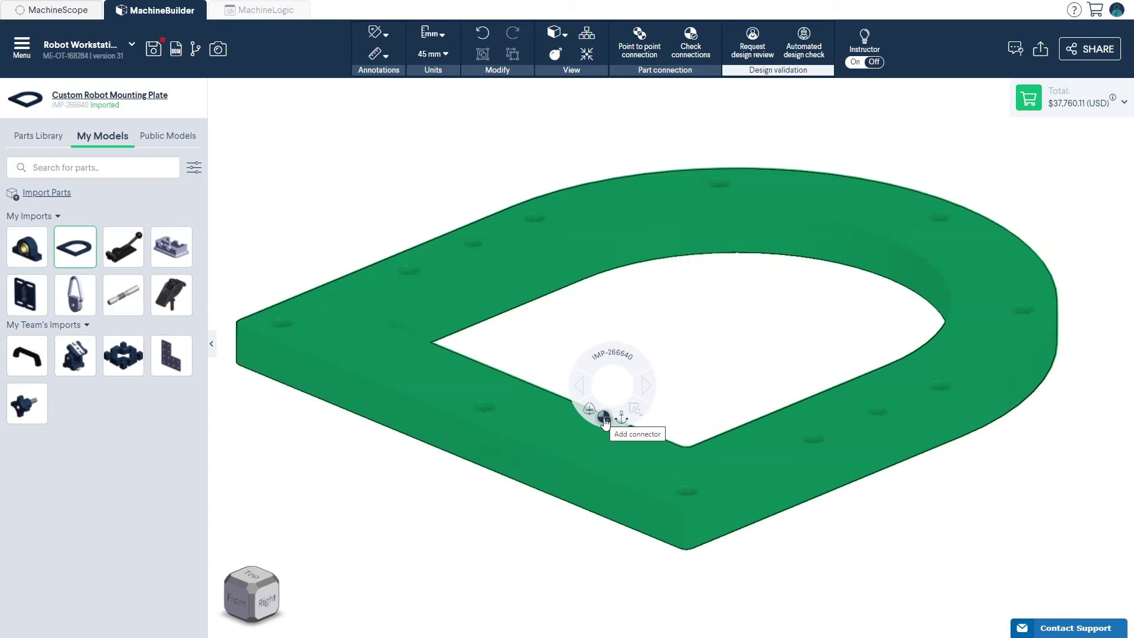
right_click(598, 444)
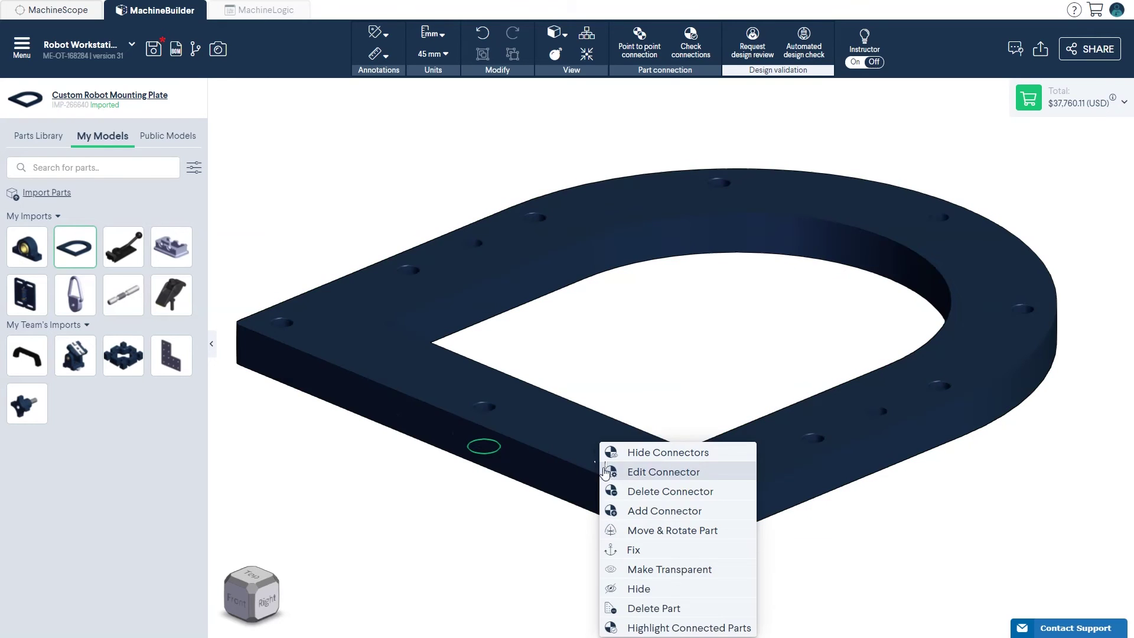
click(638, 511)
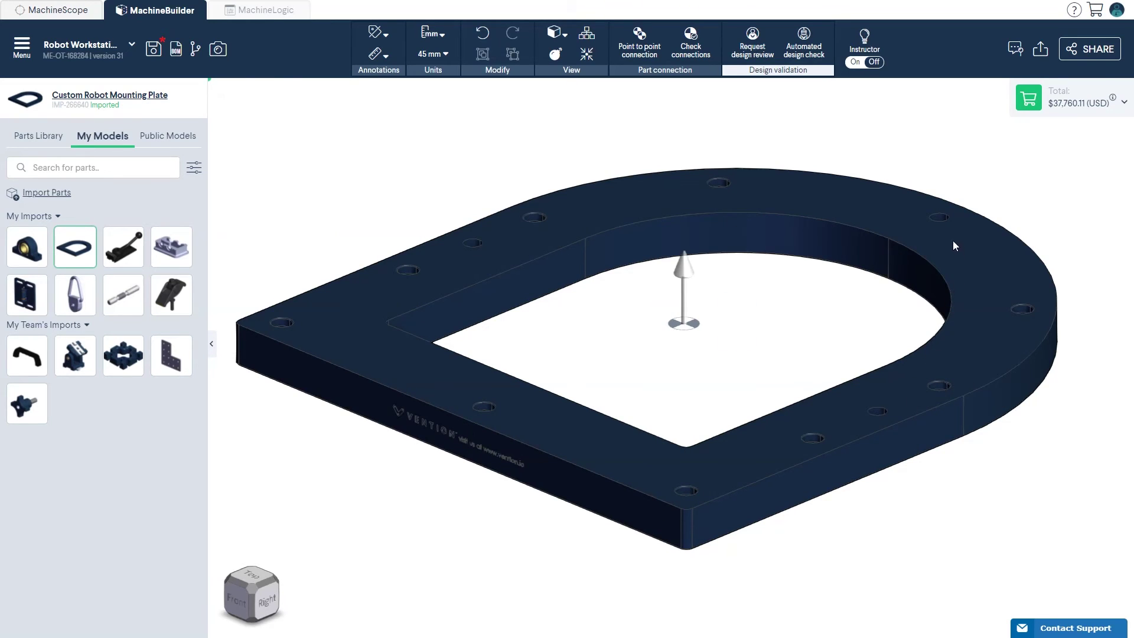
click(941, 222)
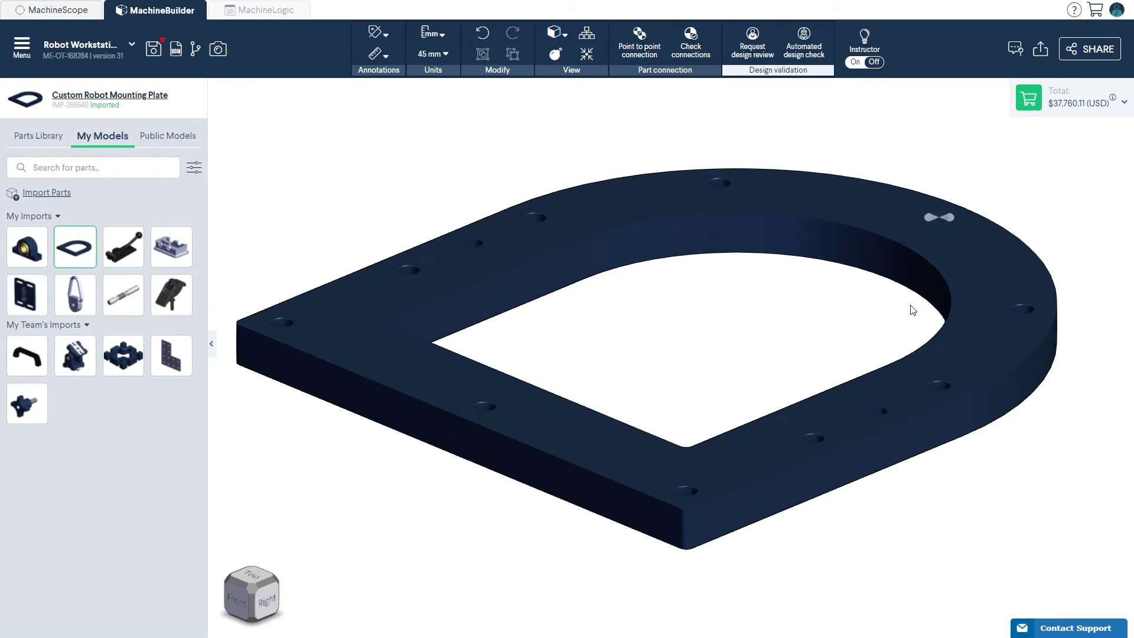
Step: Attach the second mounting plate to the tabletop edge near the teach pendant, using orientation 4 of 24
scroll(764, 359, down, 5)
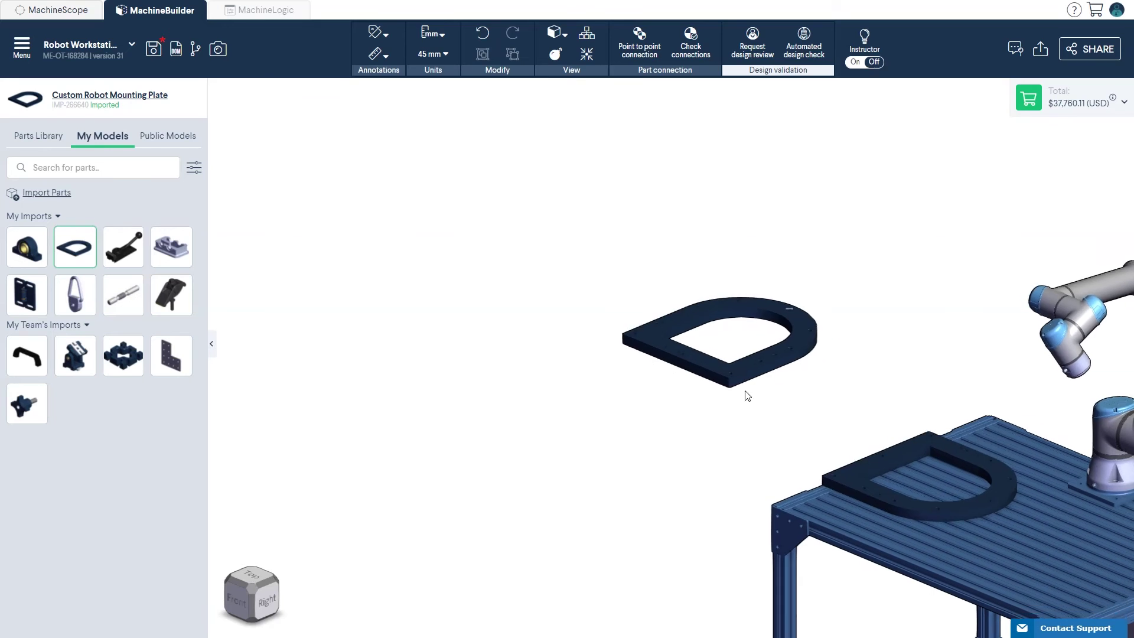
right_drag(737, 388, 482, 276)
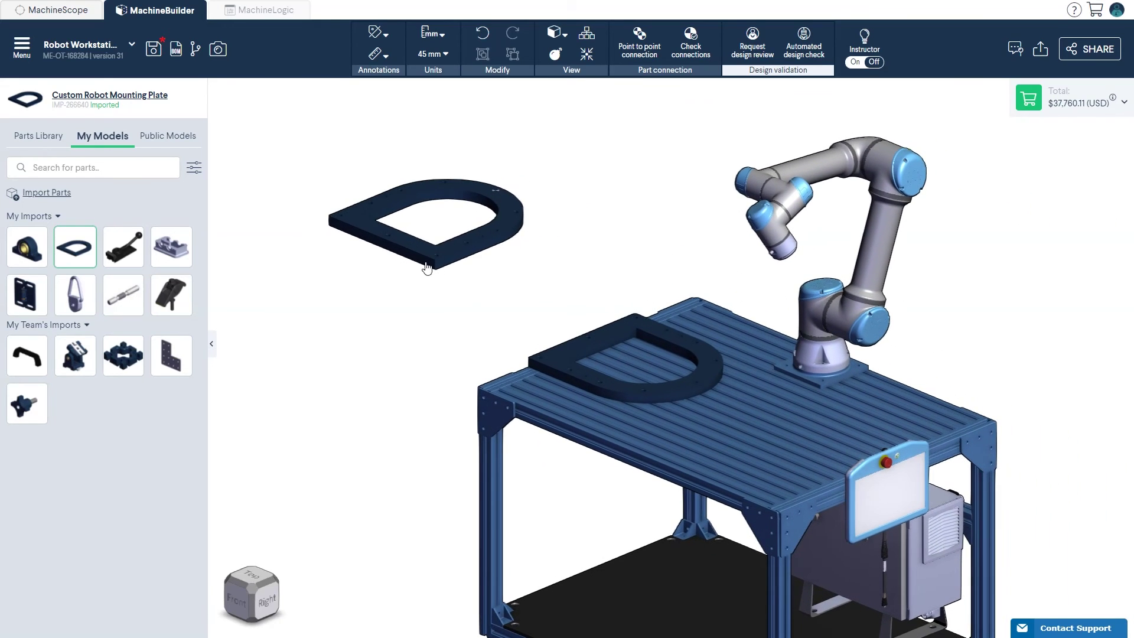
drag(407, 253, 672, 332)
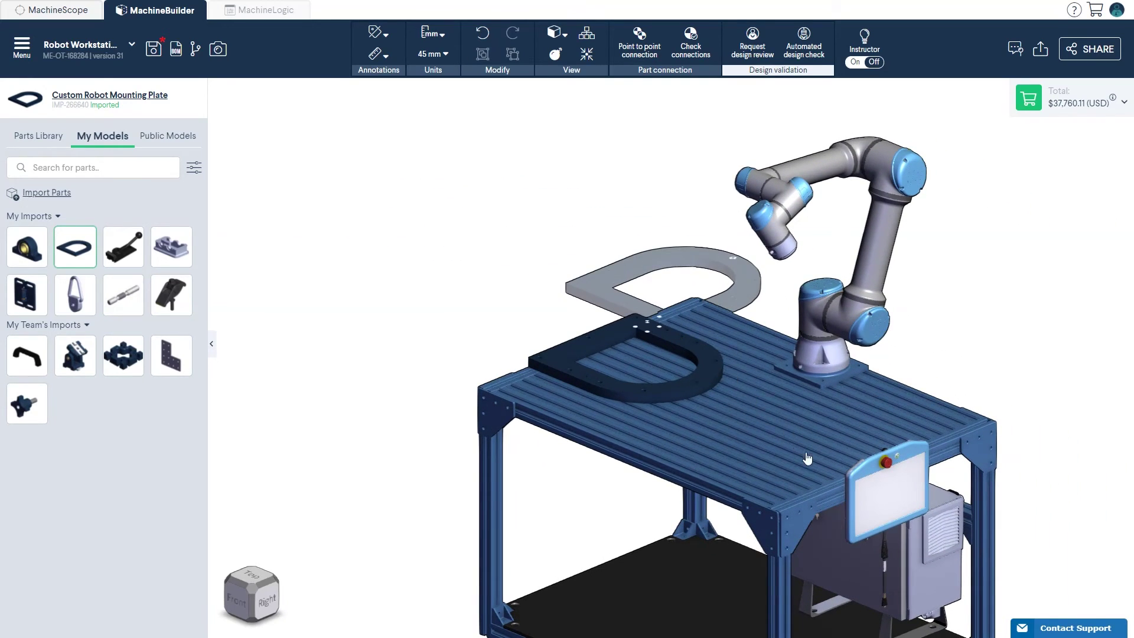
drag(833, 493, 833, 494)
click(857, 488)
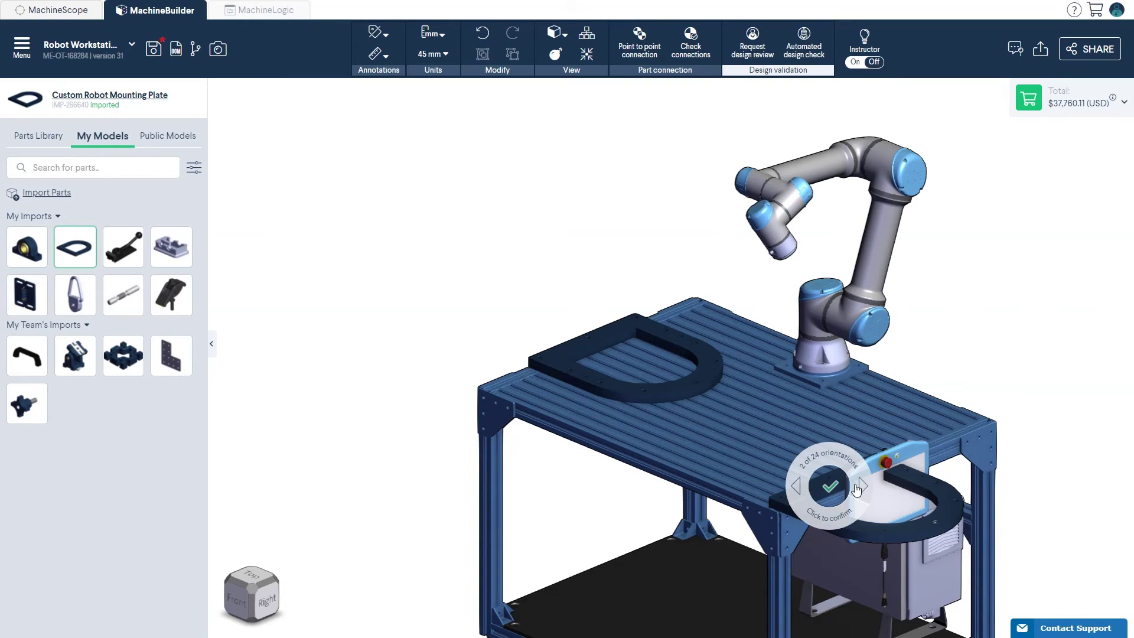
click(857, 488)
click(857, 488)
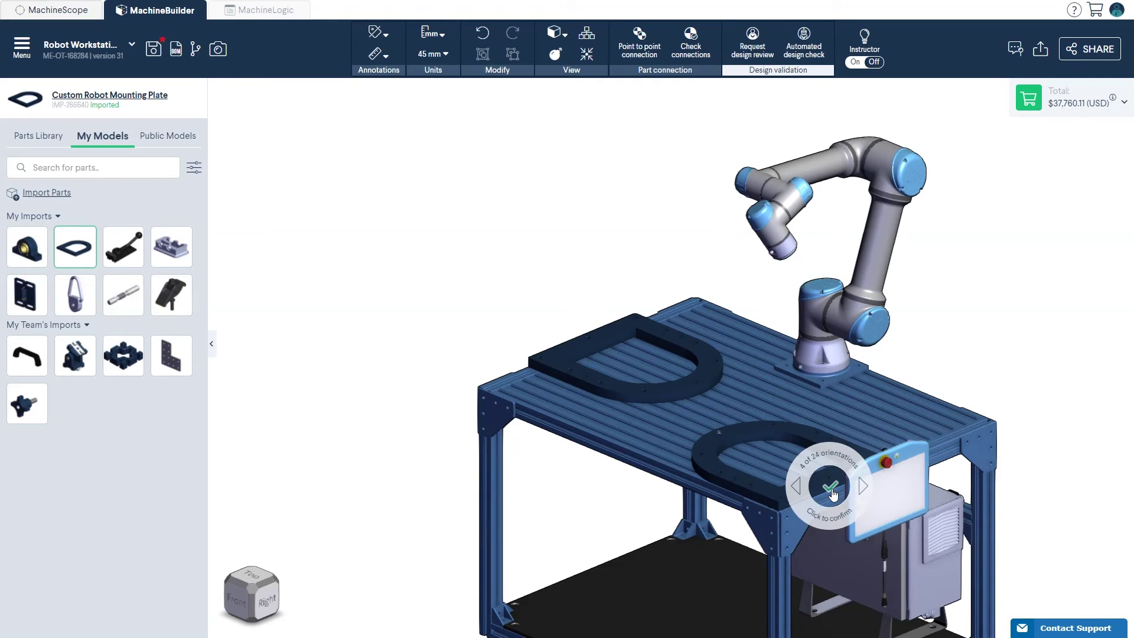
click(833, 495)
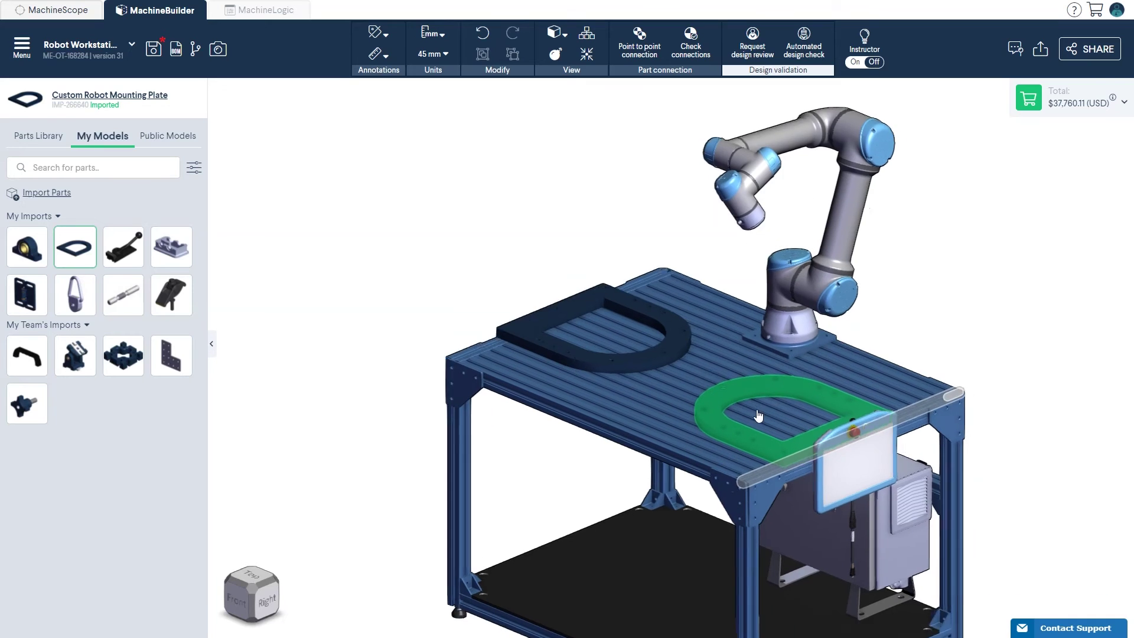
Step: Shift the connector on the curved section of the mounting plate near the teach pendant along its axes
click(771, 265)
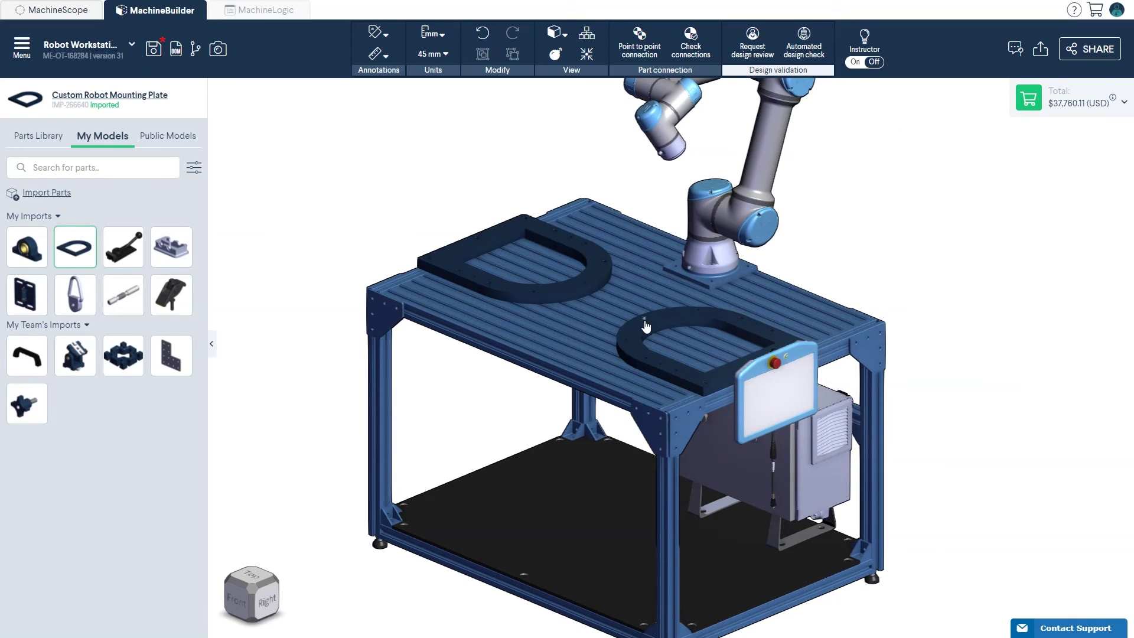
scroll(646, 327, up, 5)
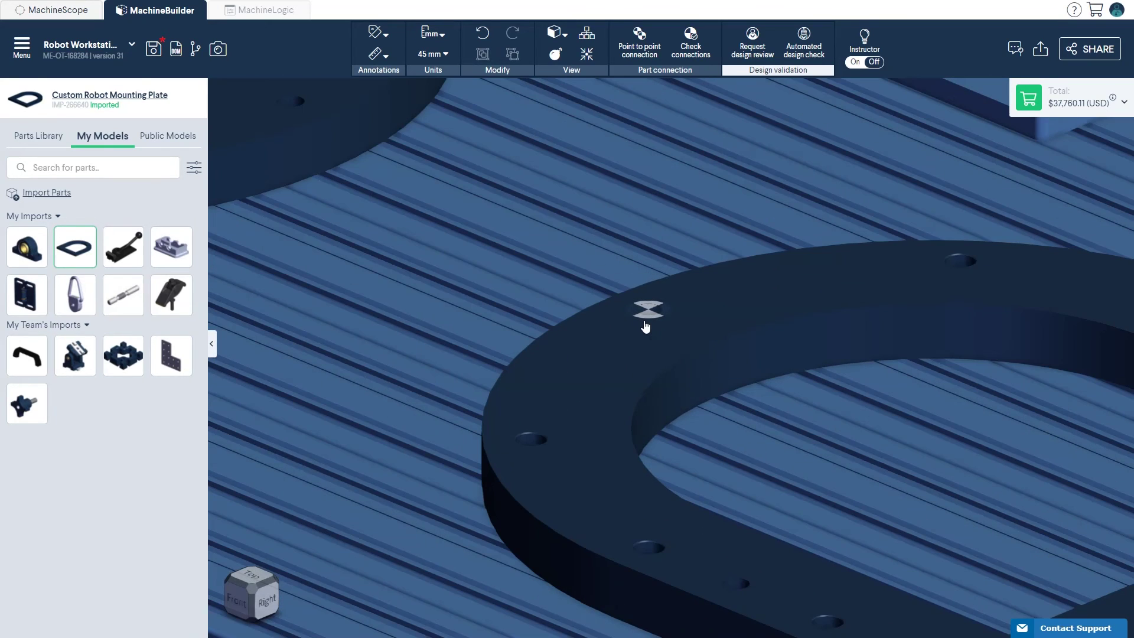
right_click(681, 313)
click(707, 336)
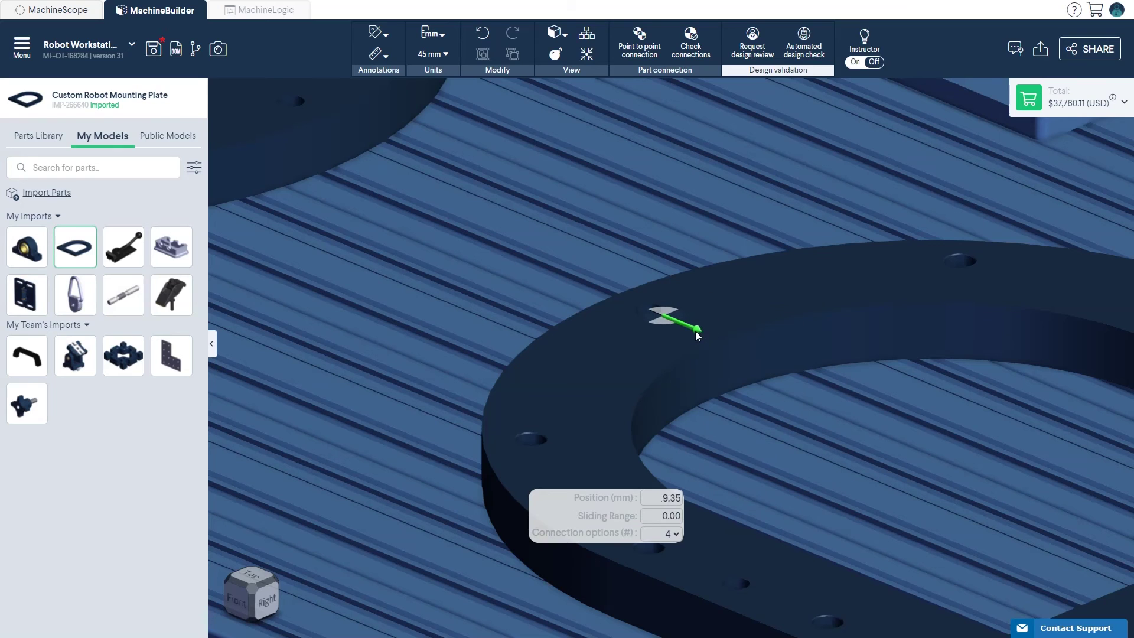
drag(692, 329, 690, 299)
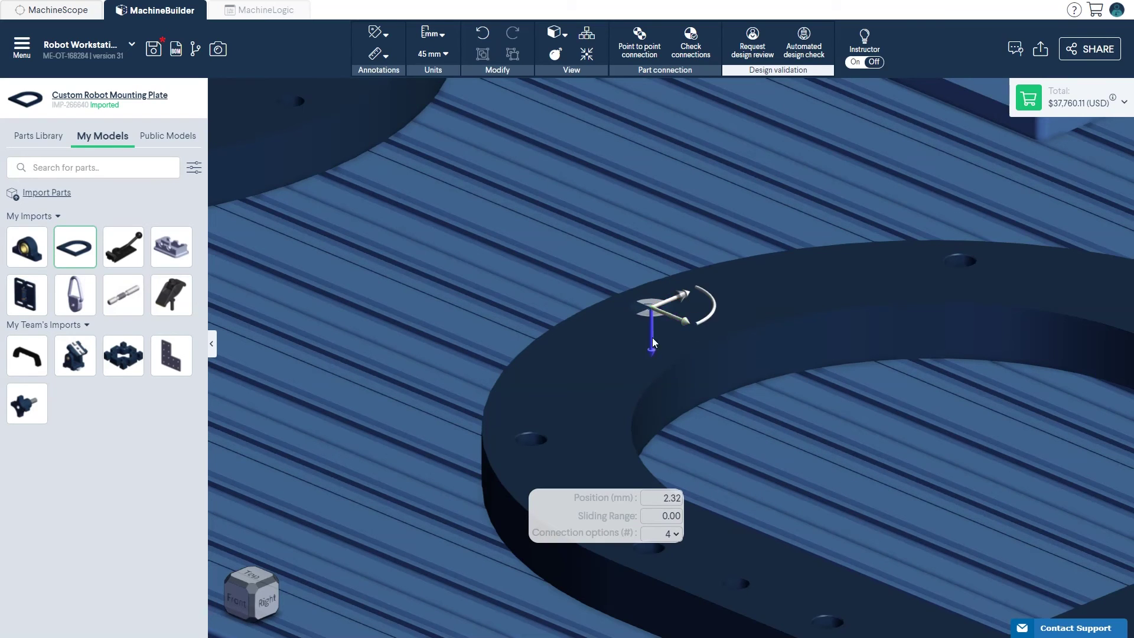
scroll(648, 340, down, 5)
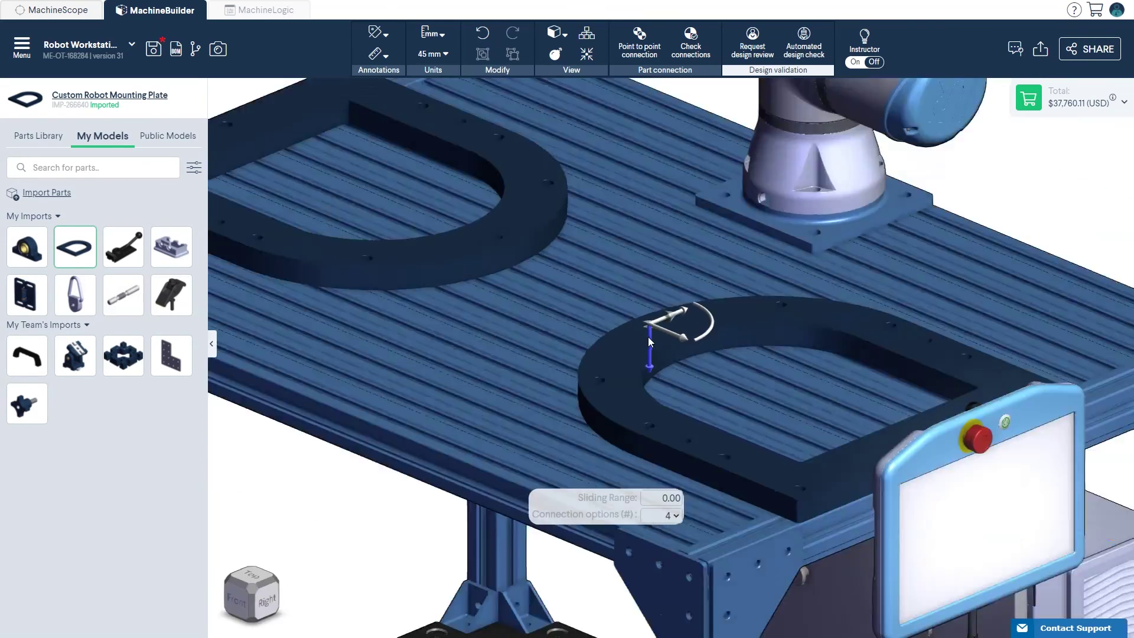
scroll(647, 336, down, 5)
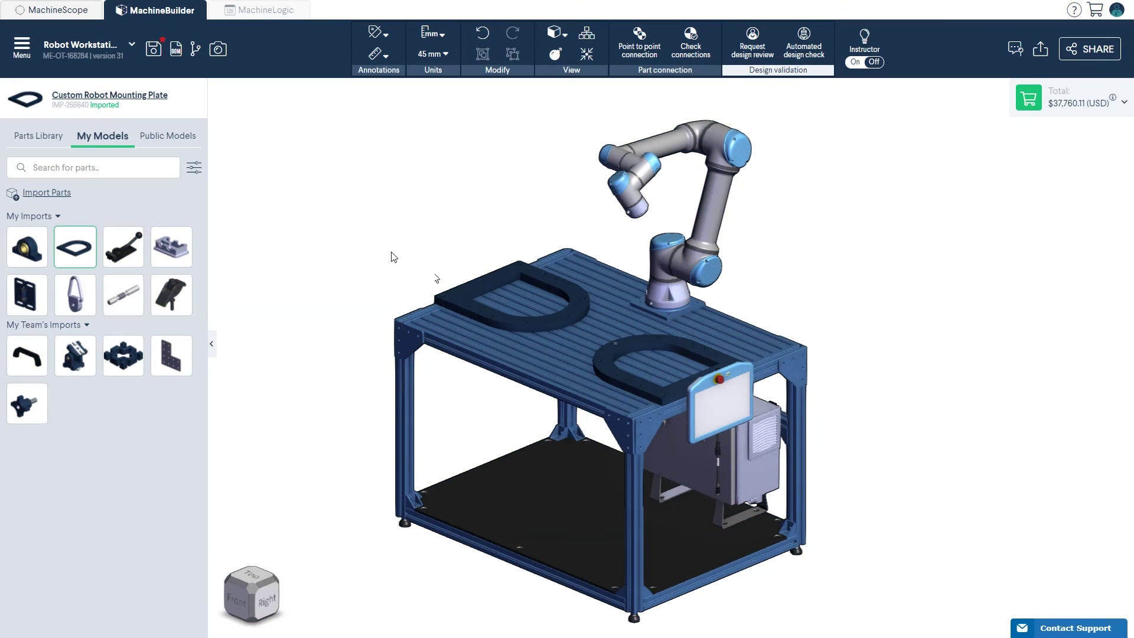
click(22, 56)
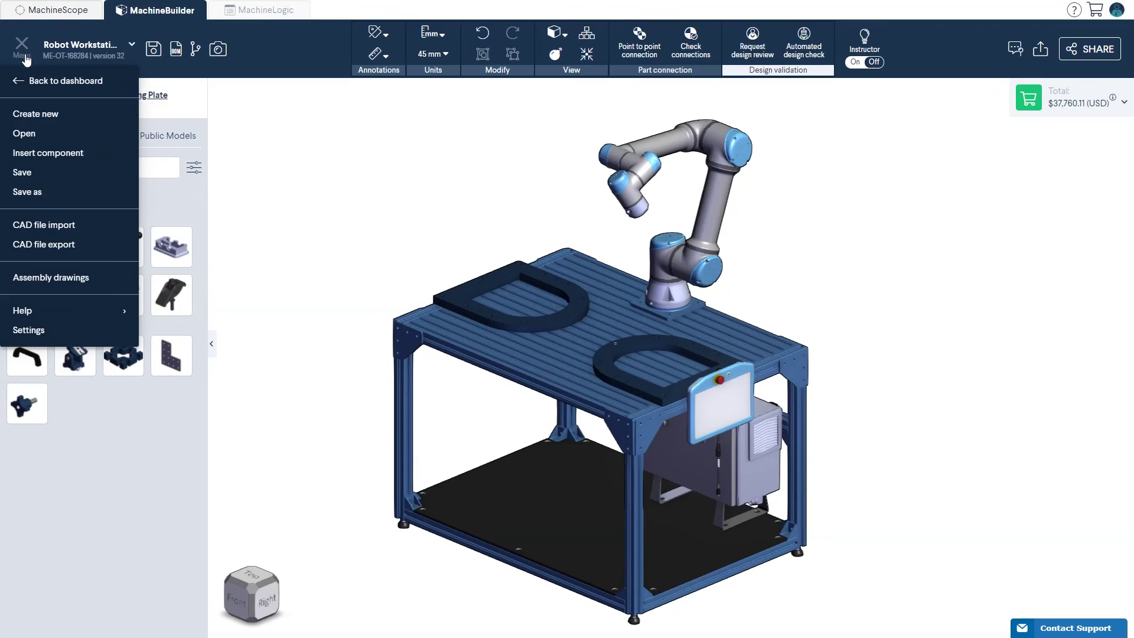
click(44, 245)
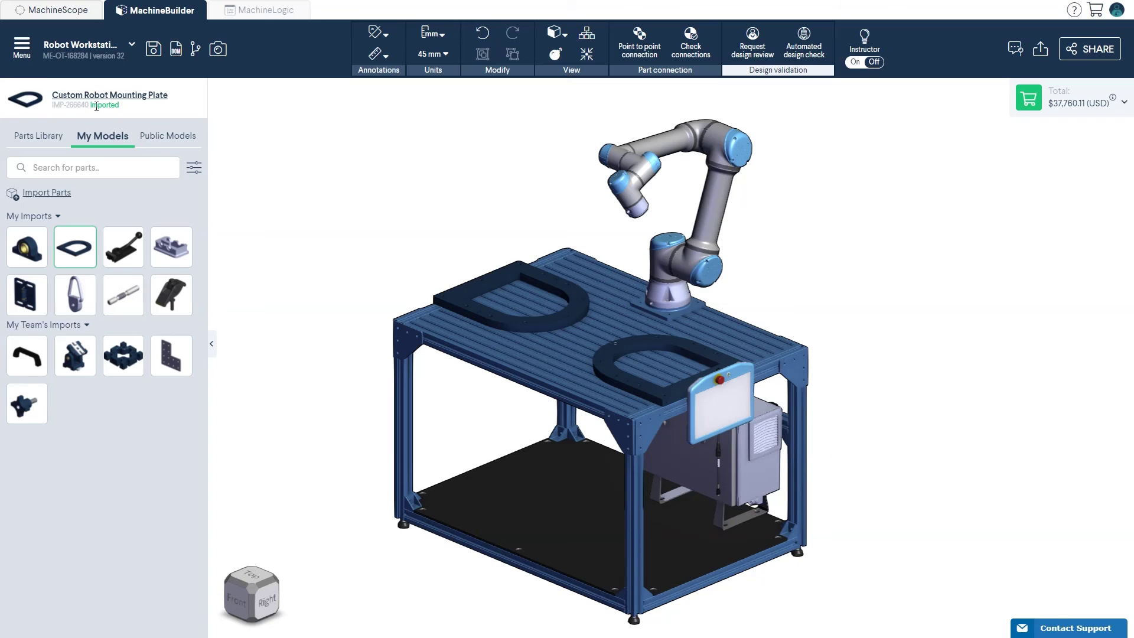
Step: Insert the utility cart MH-IC-74855 as a component, searching the public designs for 74855
click(22, 47)
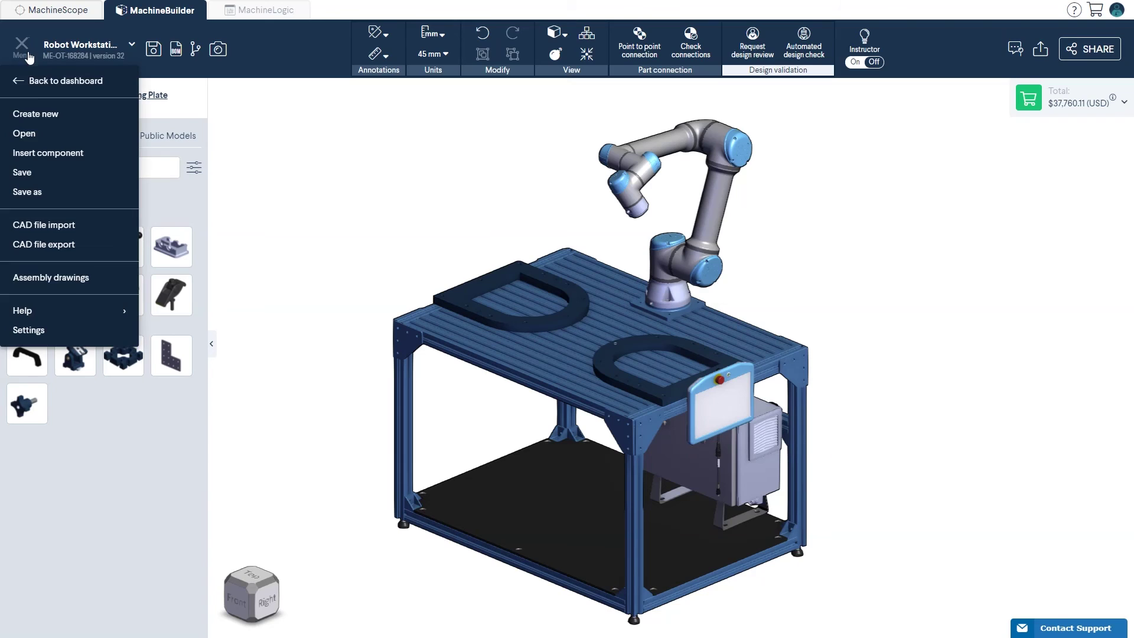
click(56, 155)
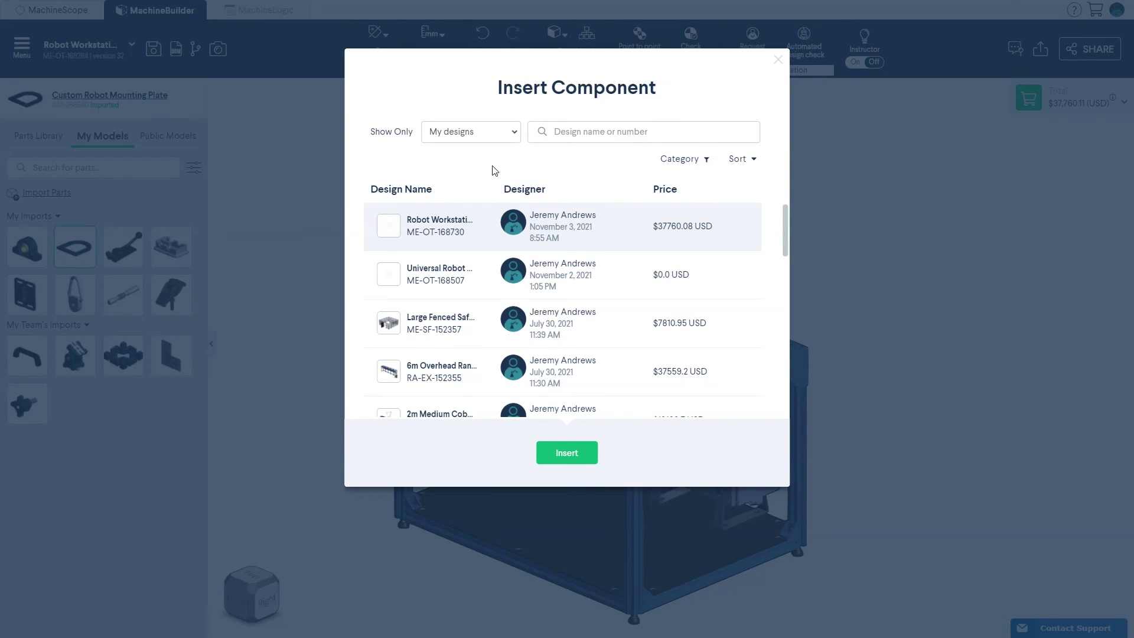
click(514, 137)
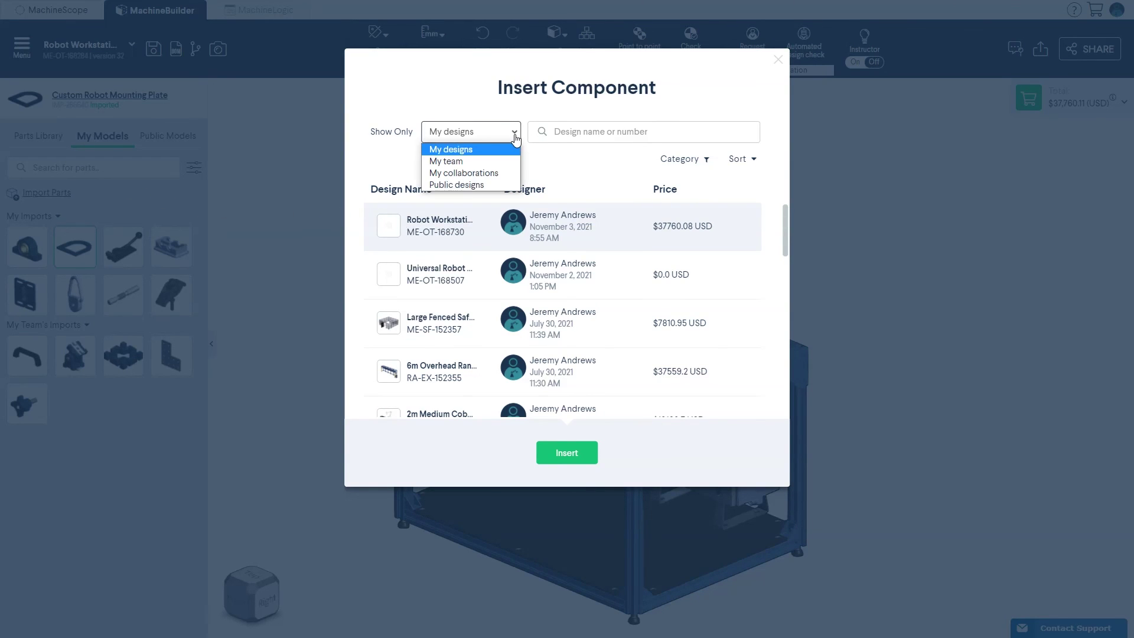
click(505, 185)
click(593, 132)
text(74855)
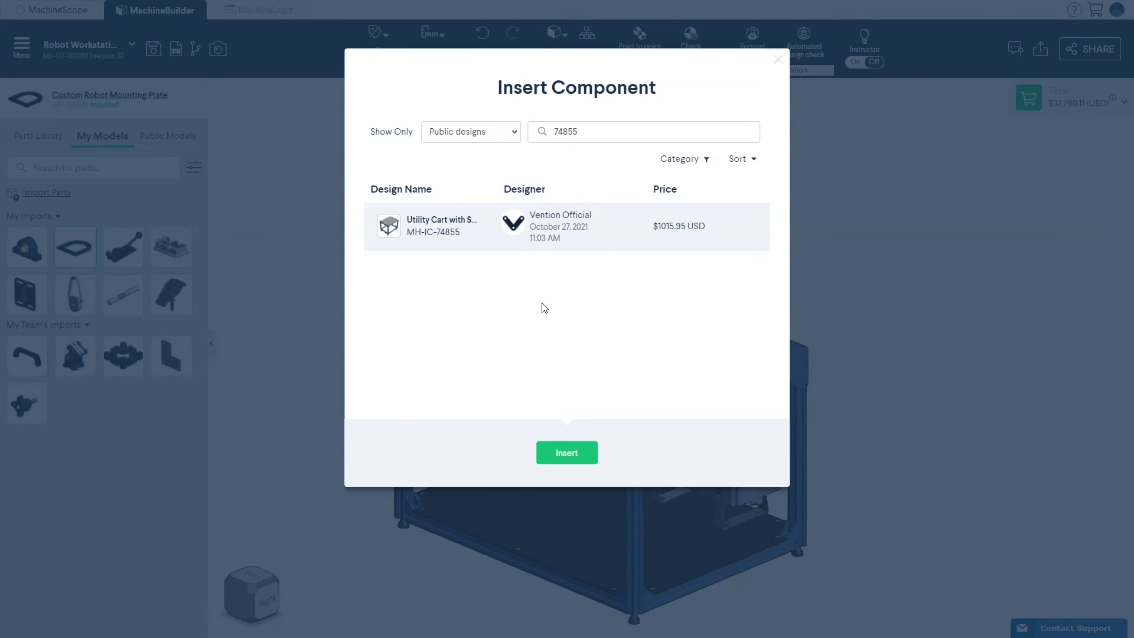
click(565, 452)
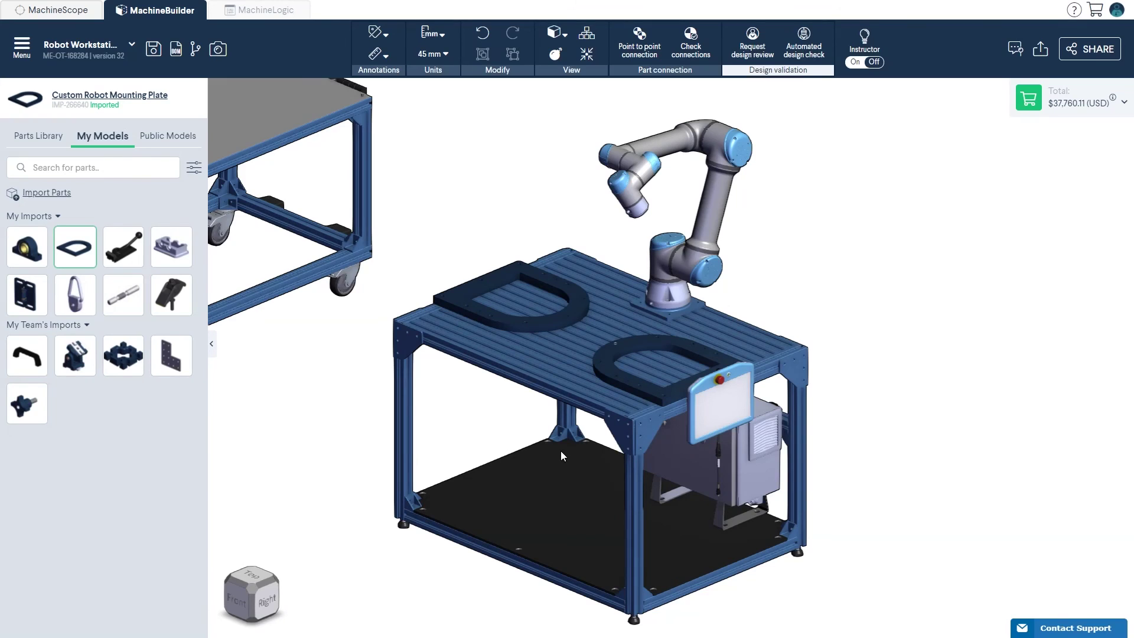
Step: Place the utility cart on the open floor beside the workstation table, on the teach pendant side
scroll(356, 441, down, 5)
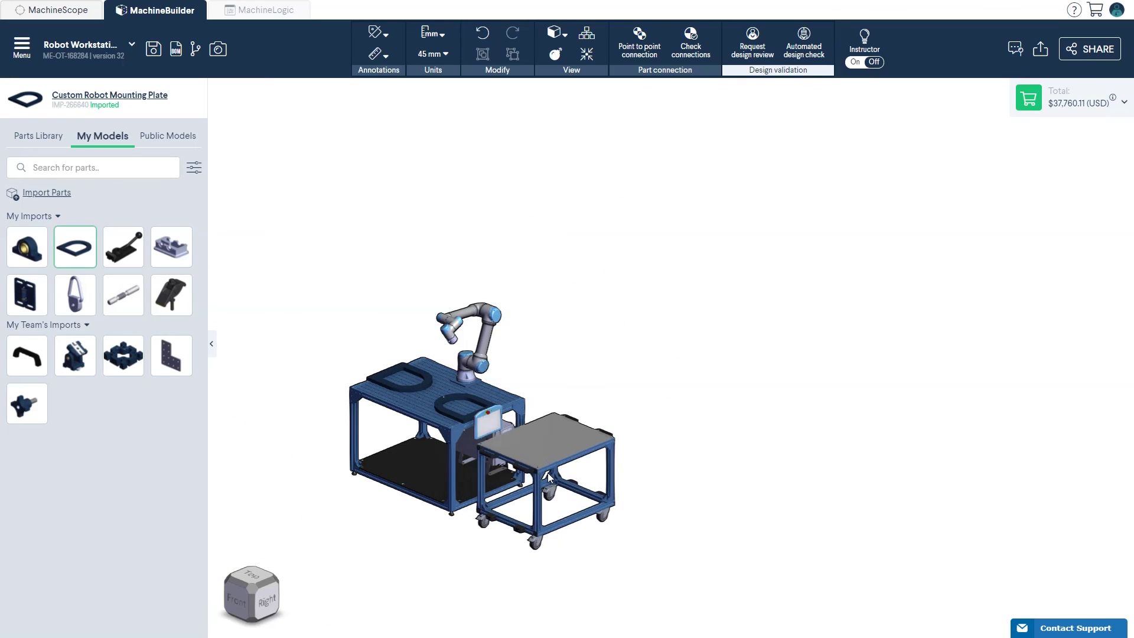
click(550, 475)
drag(551, 476, 471, 470)
scroll(471, 469, up, 4)
right_drag(494, 447, 572, 420)
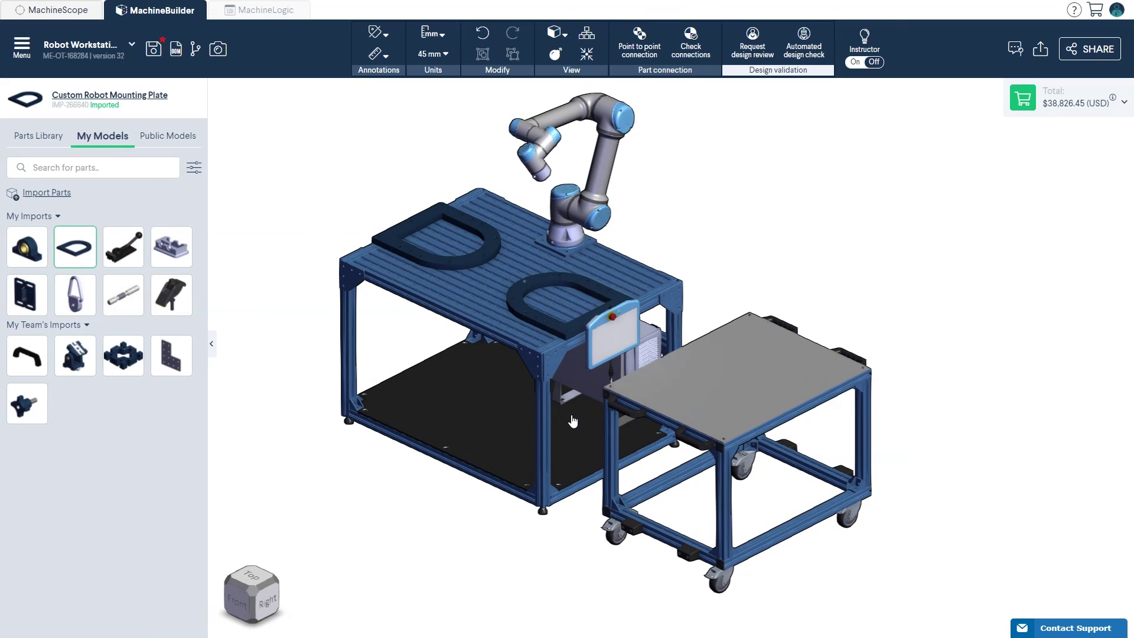